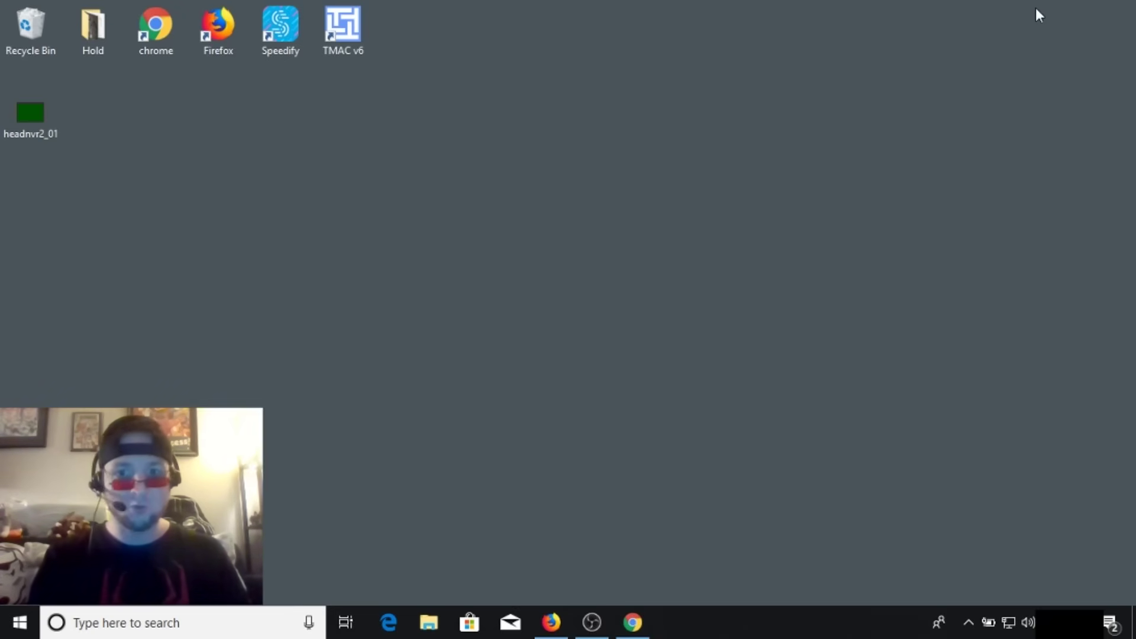
- Restore the Xfinity usage page showing 649GB of 1024GB left, then open the Wi-Fi list
{"action": "left_click", "coordinate": [642, 622]}
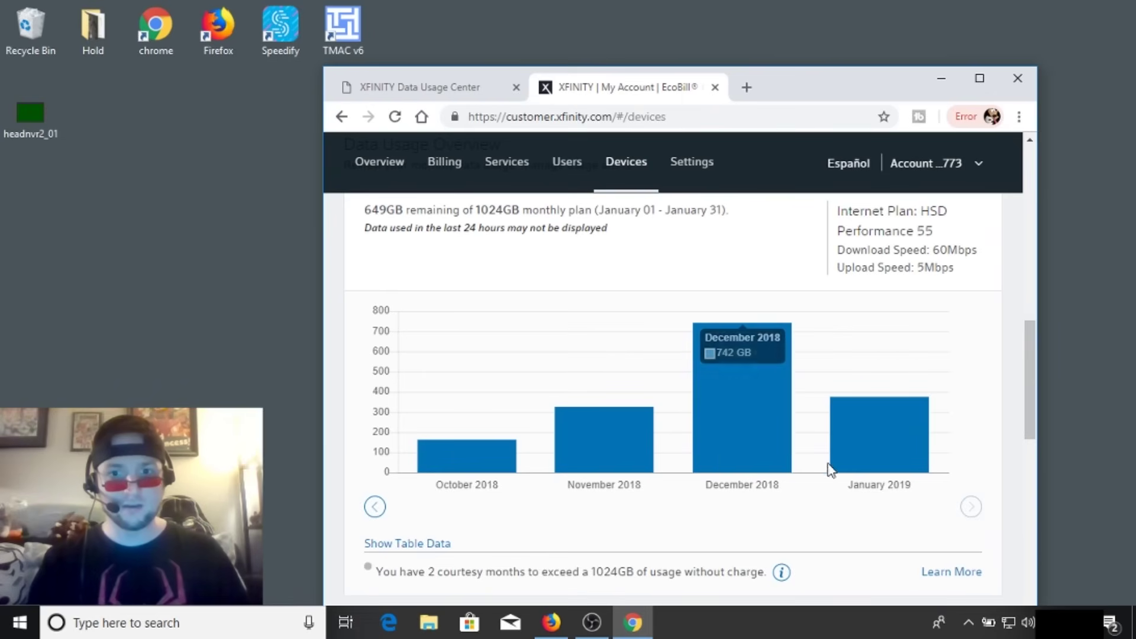
{"action": "mouse_move", "coordinate": [851, 458]}
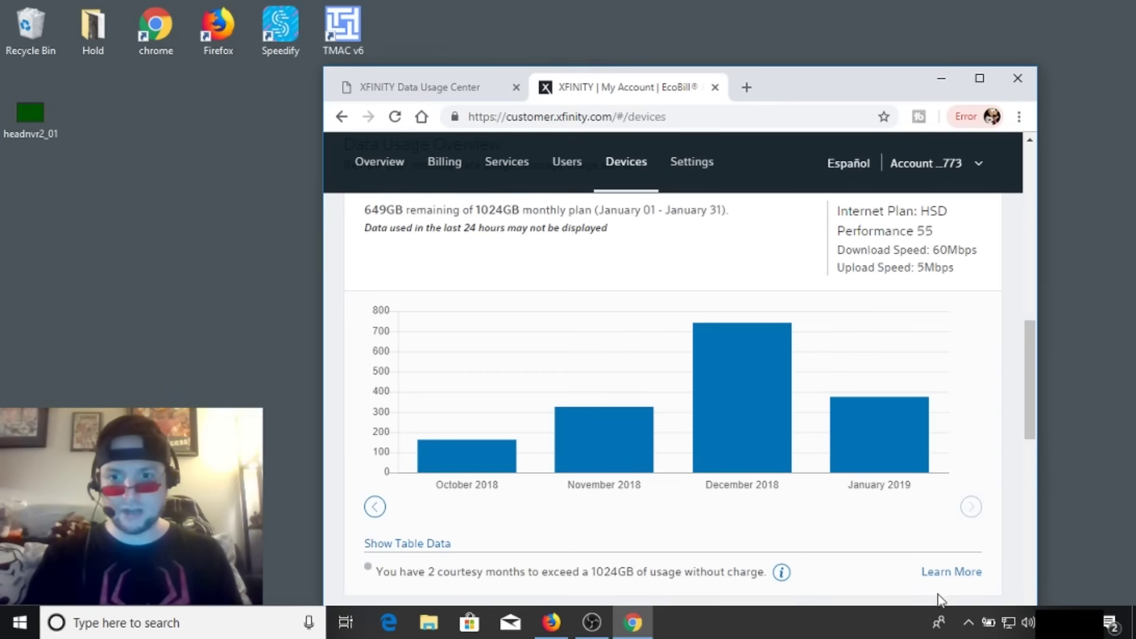
{"action": "left_click", "coordinate": [1009, 623]}
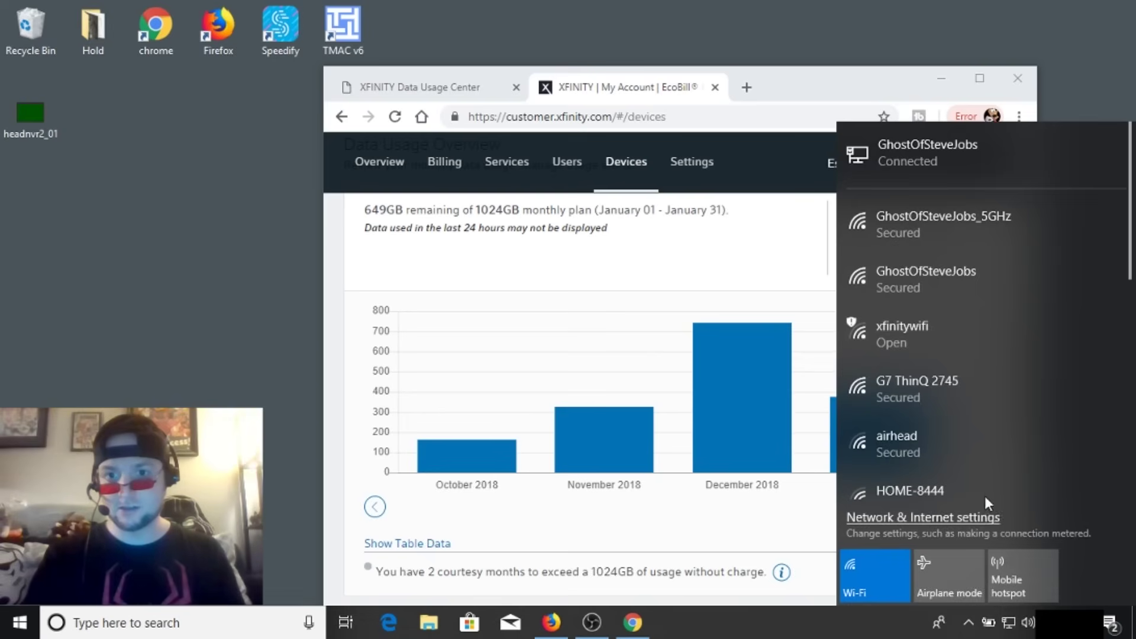
- Expand the xfinitywifi entry, then reopen the Wi-Fi network list from the clear desktop
{"action": "left_click", "coordinate": [910, 342]}
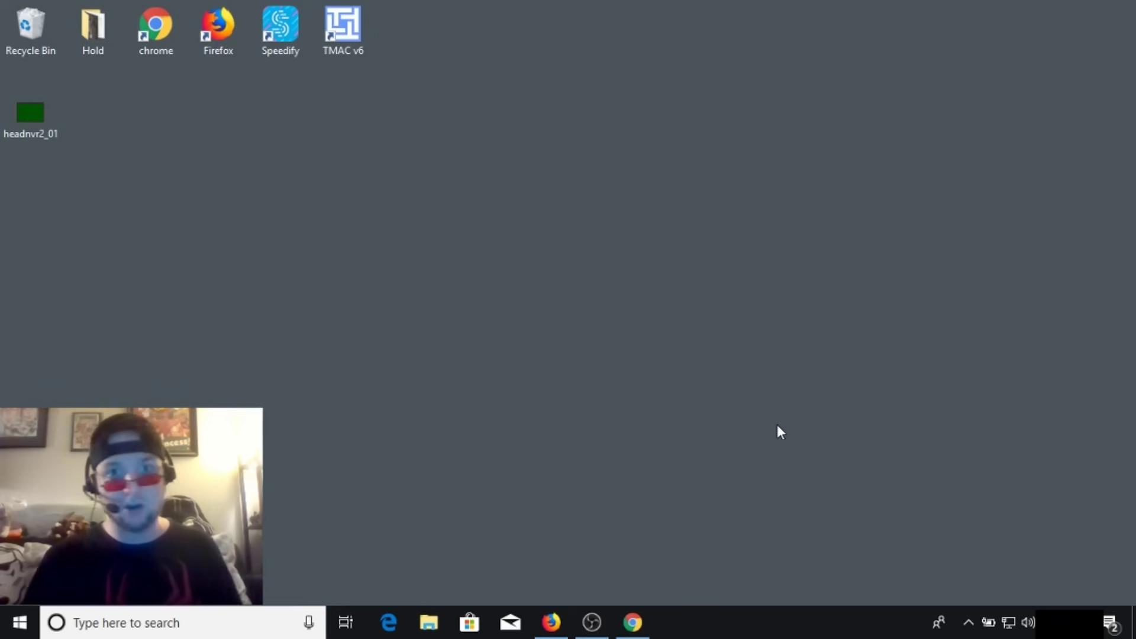
{"action": "left_click", "coordinate": [1008, 622]}
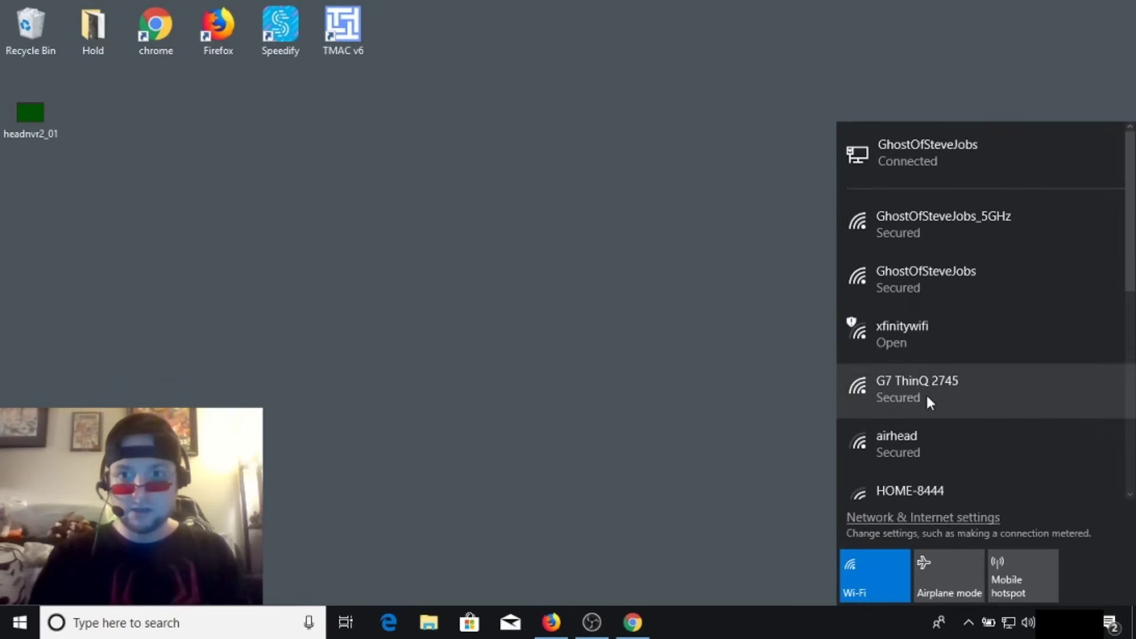
- Connect to the open xfinitywifi network and return to Firefox's Download Speedify page
{"action": "left_click", "coordinate": [904, 351]}
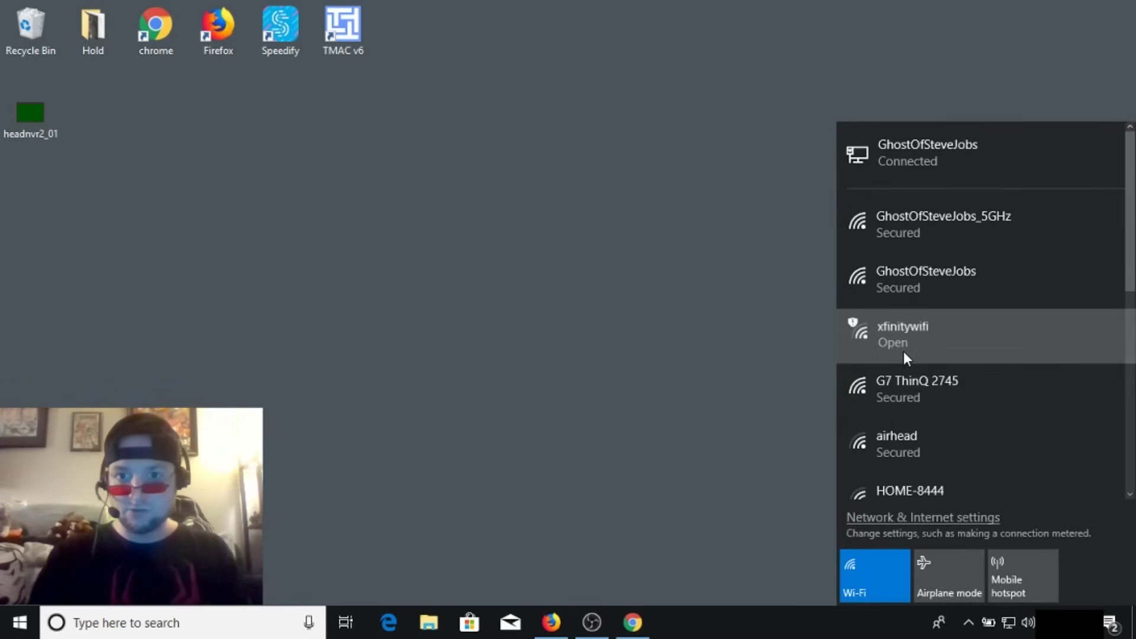
{"action": "left_click", "coordinate": [1038, 461]}
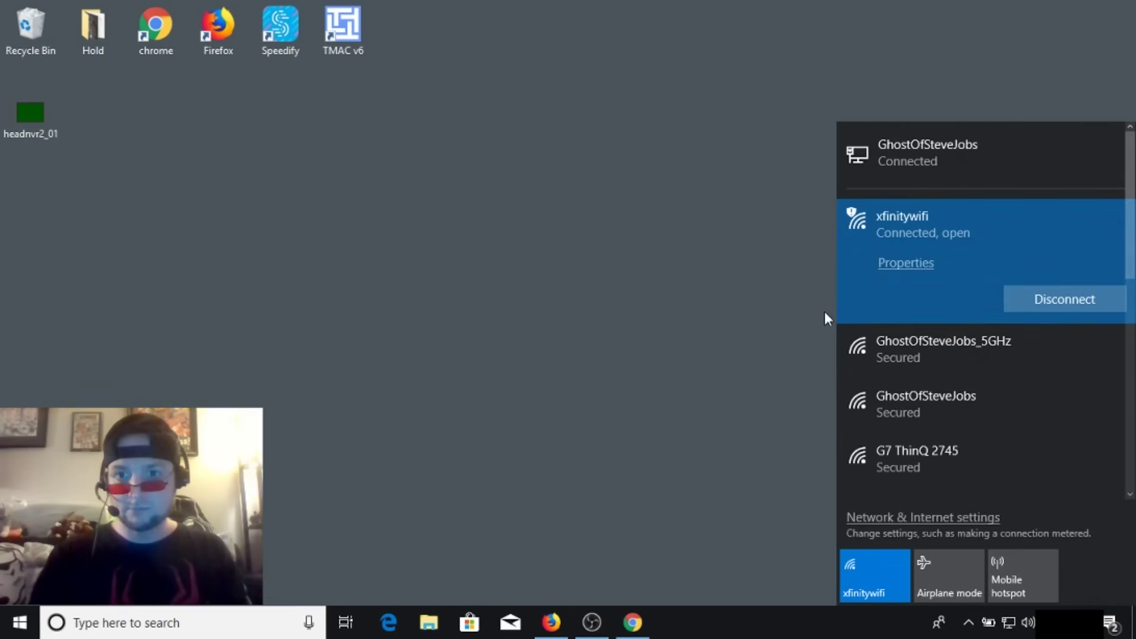
{"action": "left_click", "coordinate": [655, 227]}
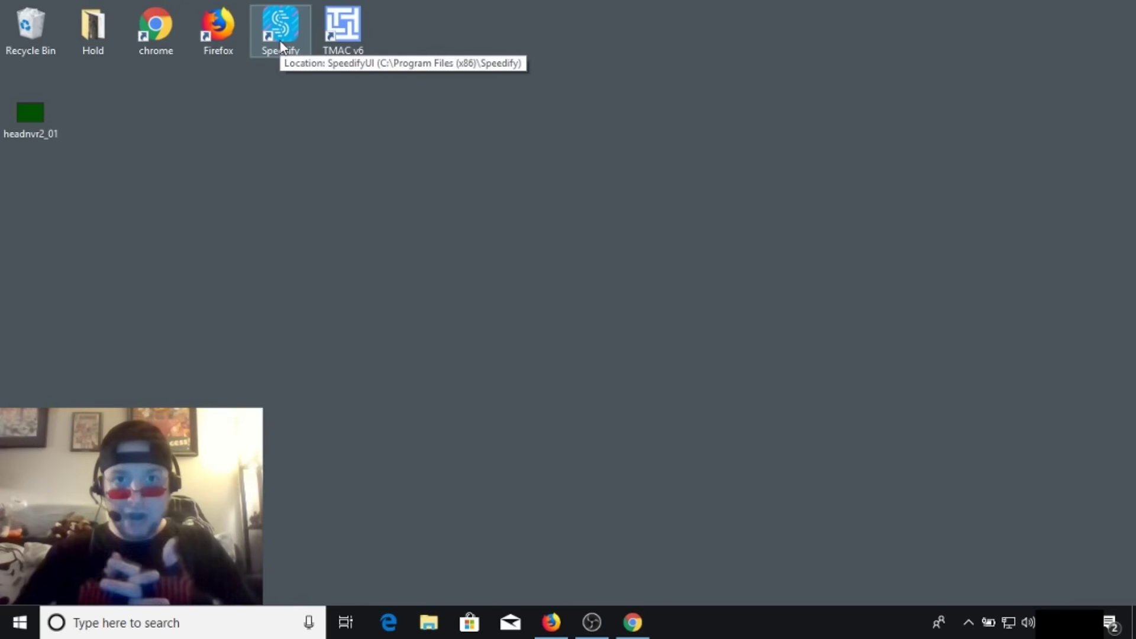
{"action": "left_click", "coordinate": [551, 622]}
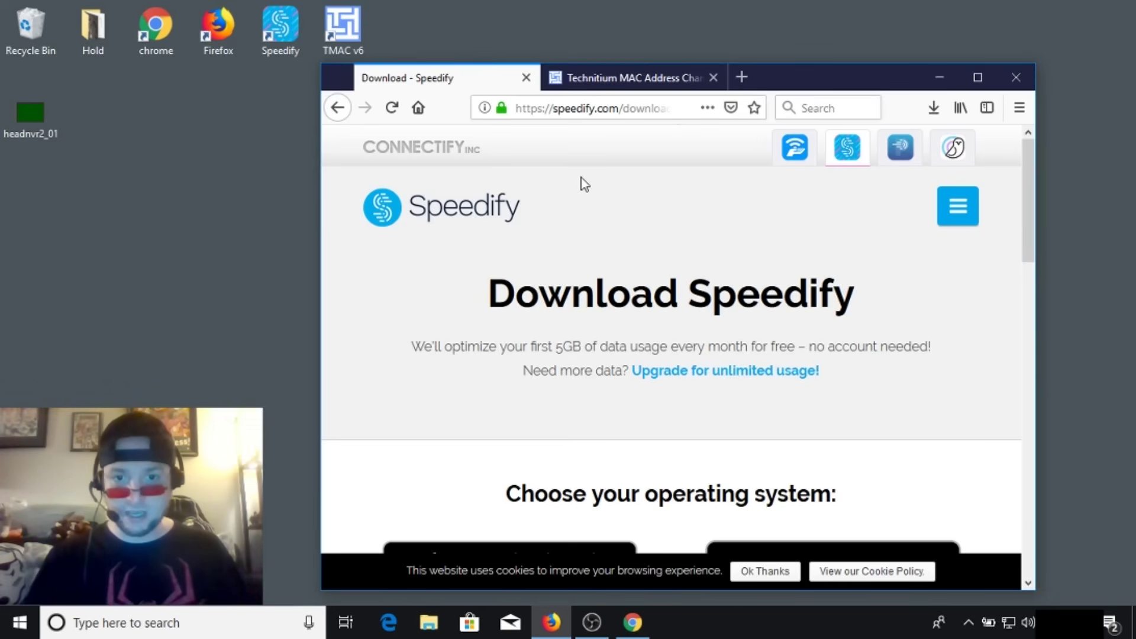
- Launch Speedify bonding xfinitywifi and Ethernet, and run its speed test
{"action": "double_click", "coordinate": [301, 30]}
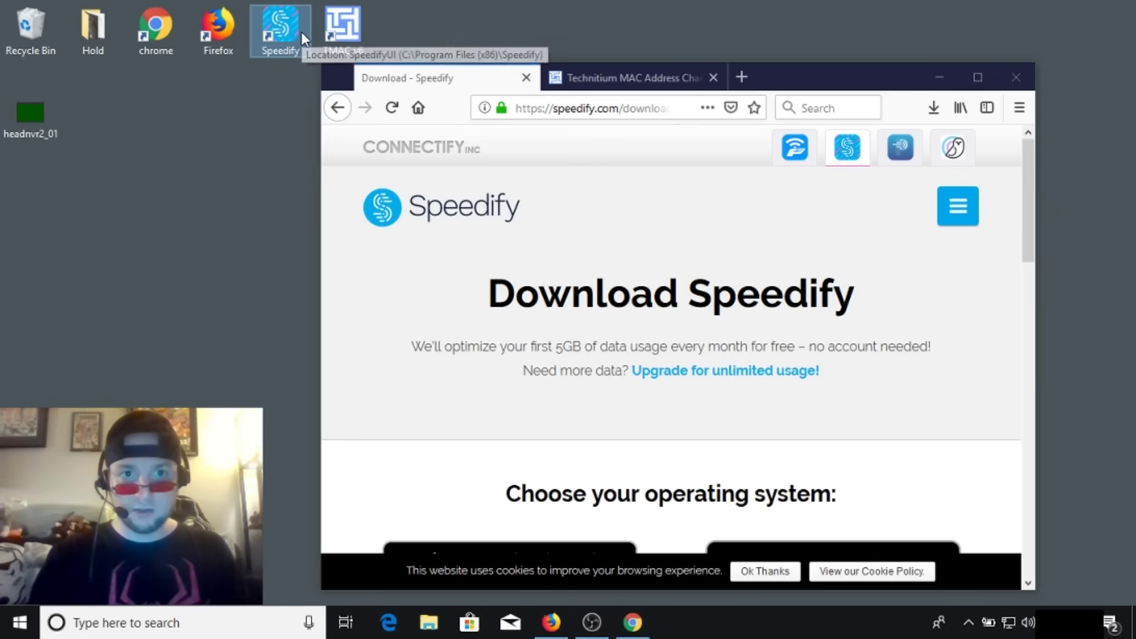
{"action": "left_click", "coordinate": [760, 77]}
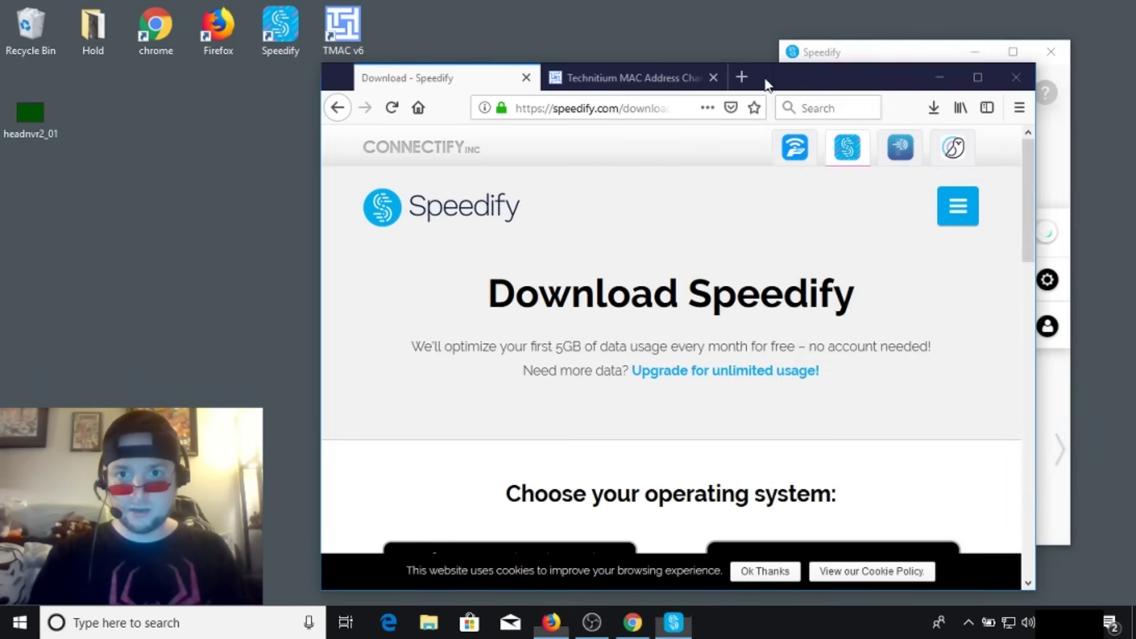
{"action": "left_click", "coordinate": [938, 78]}
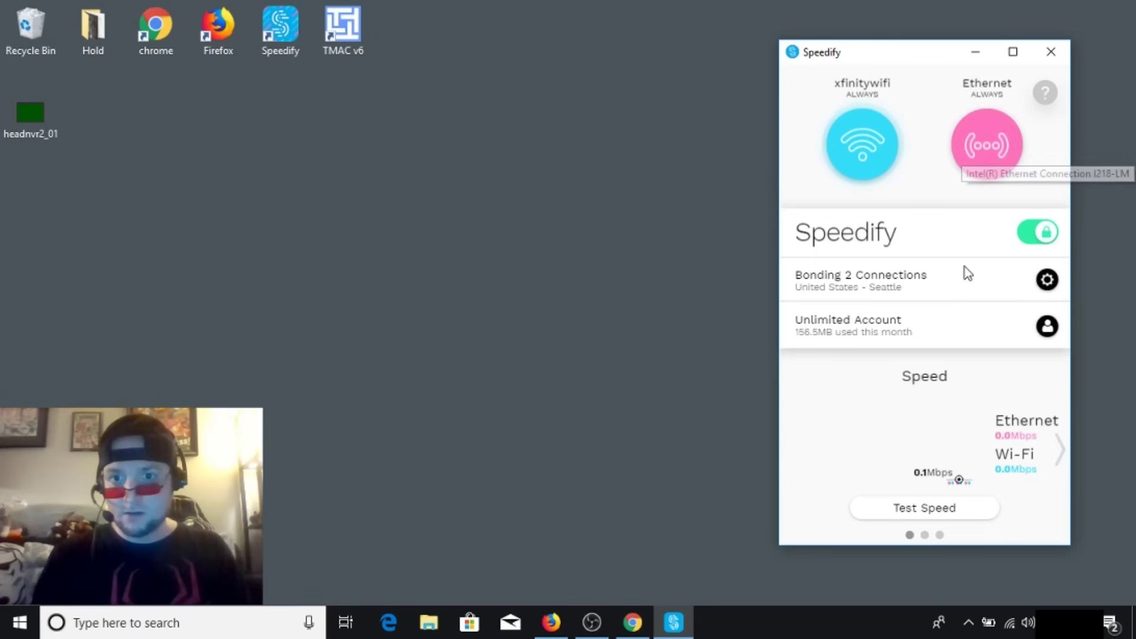
{"action": "left_click", "coordinate": [907, 511]}
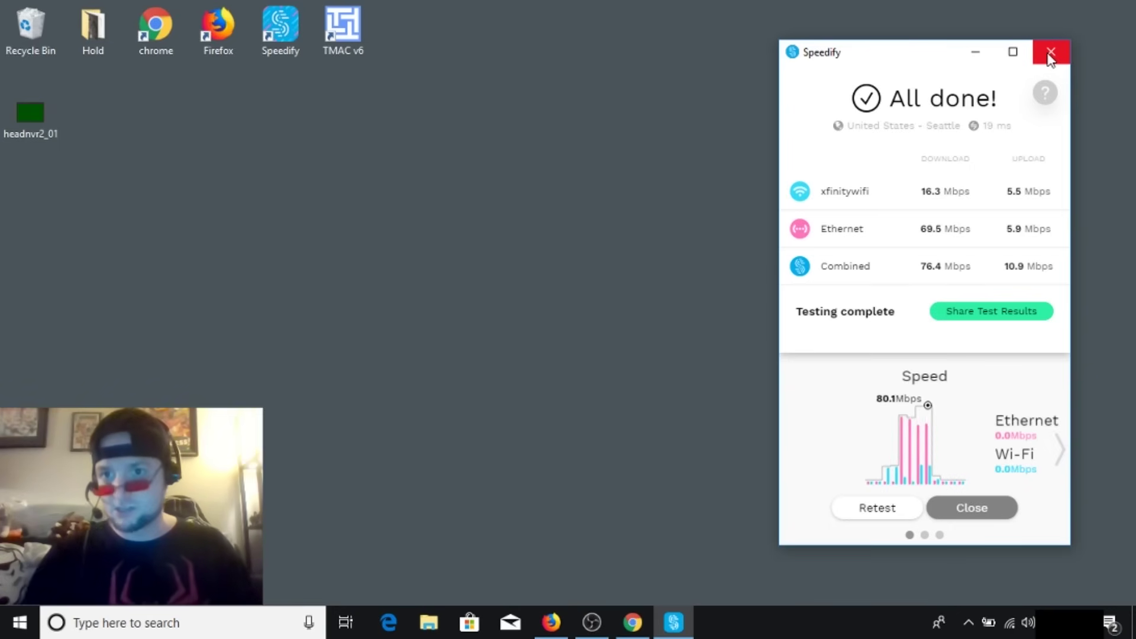
- Close Speedify after the test reports 76.4 Mbps combined download
{"action": "left_click", "coordinate": [1050, 53]}
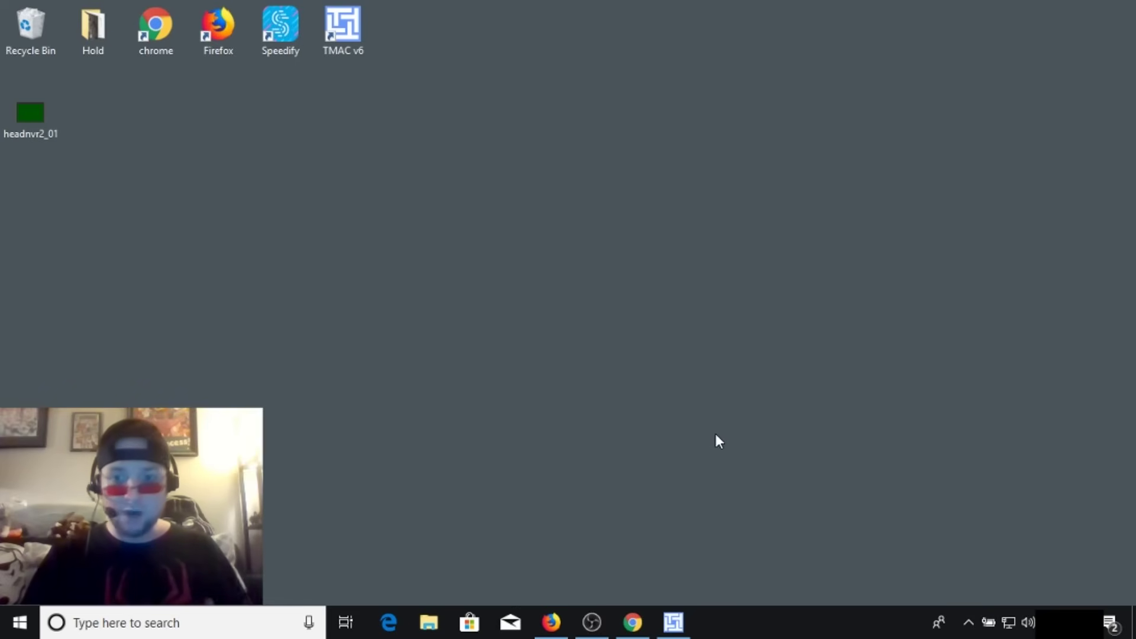
- Open the Wi-Fi network panel from the taskbar
{"action": "left_click", "coordinate": [969, 624]}
- Reconnect to xfinitywifi and start the WiFi On Demand offer from the captive portal
{"action": "left_click", "coordinate": [1009, 622]}
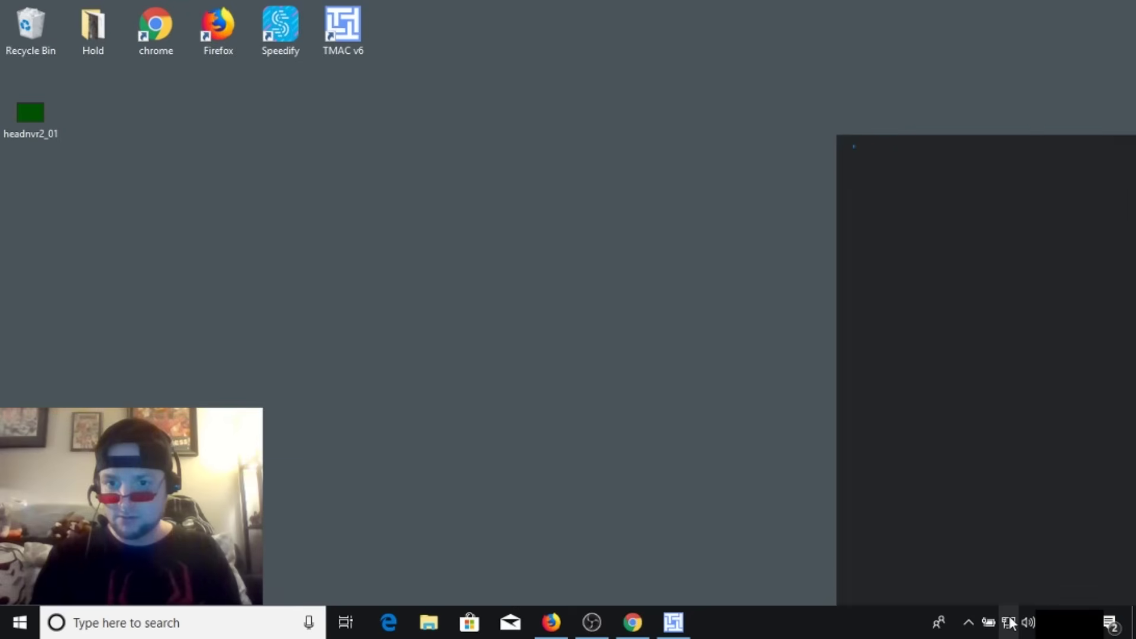
{"action": "left_click", "coordinate": [900, 481]}
{"action": "left_click", "coordinate": [1063, 523]}
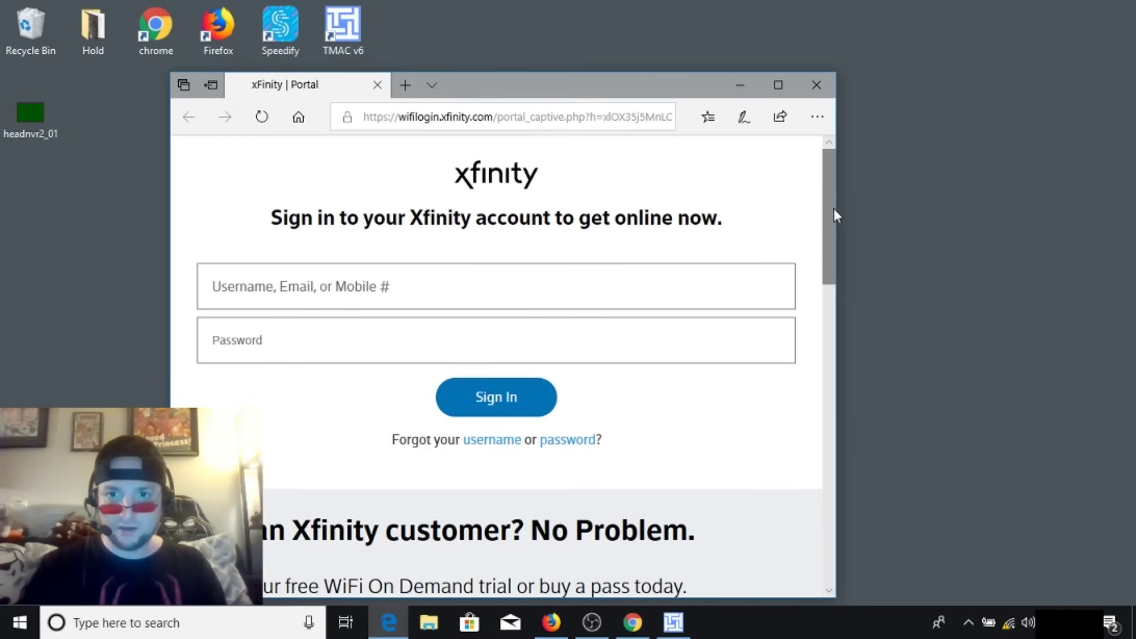
{"action": "left_click_drag", "start_coordinate": [824, 247], "coordinate": [824, 305]}
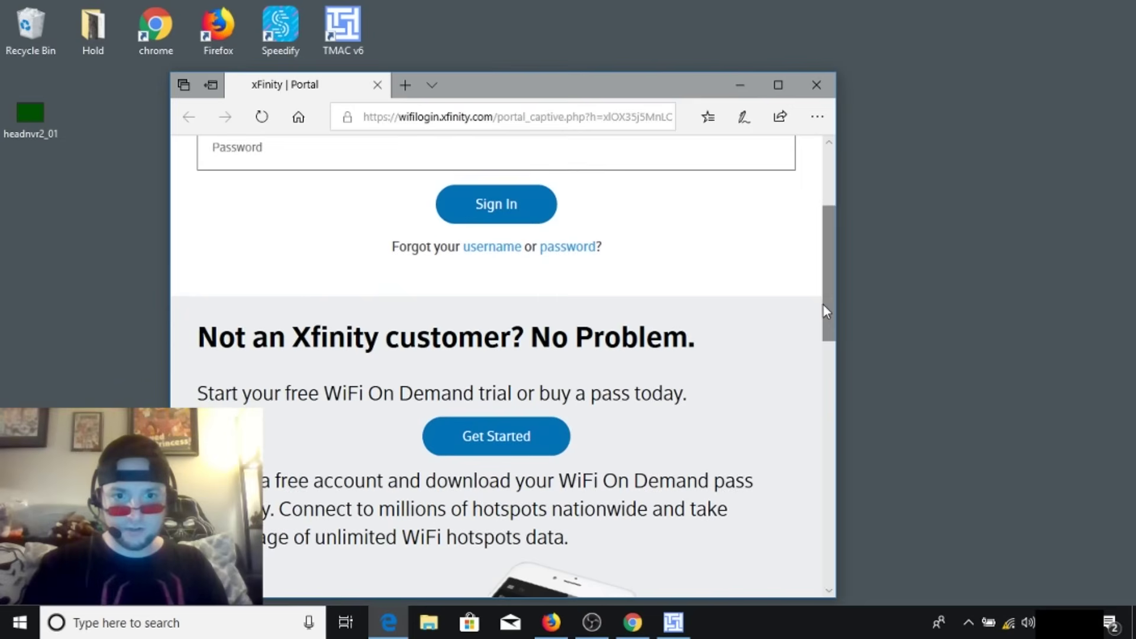
{"action": "left_click", "coordinate": [482, 431]}
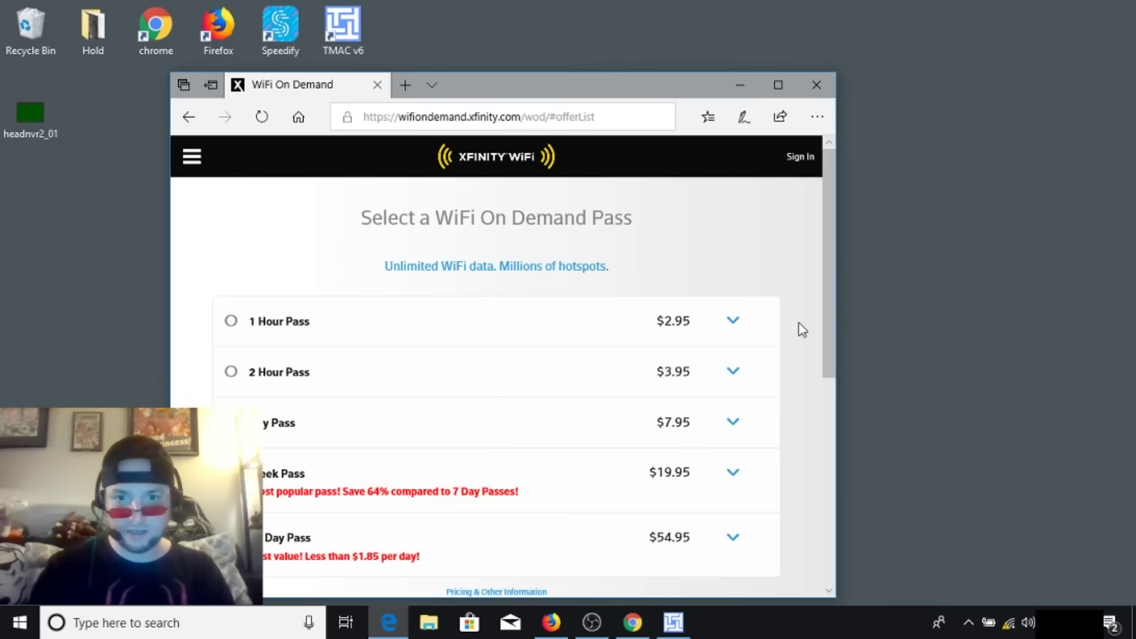
- Choose the Complimentary Hour Pass, view its details, and continue to the upgrade offer
{"action": "left_click_drag", "start_coordinate": [826, 315], "coordinate": [831, 386]}
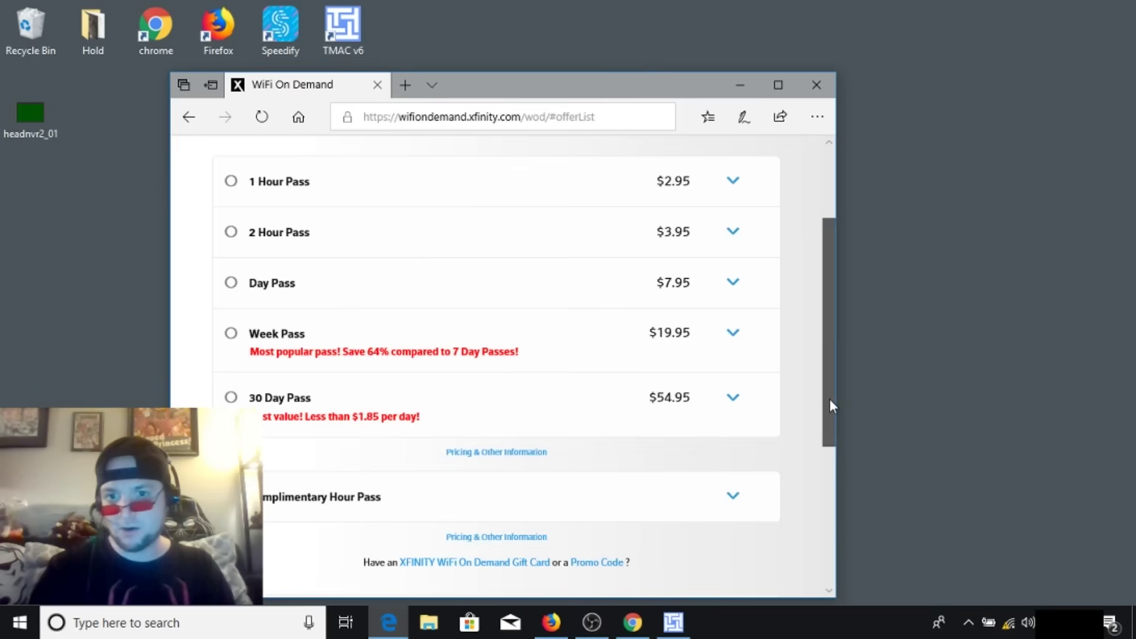
{"action": "left_click_drag", "start_coordinate": [829, 401], "coordinate": [829, 421]}
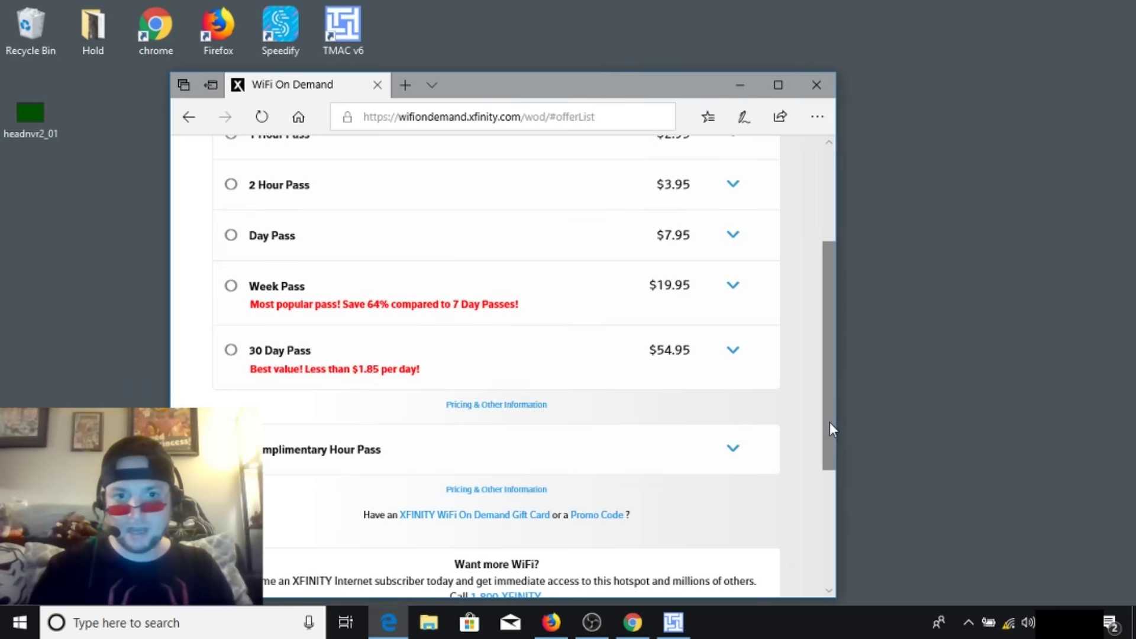
{"action": "left_click", "coordinate": [733, 450]}
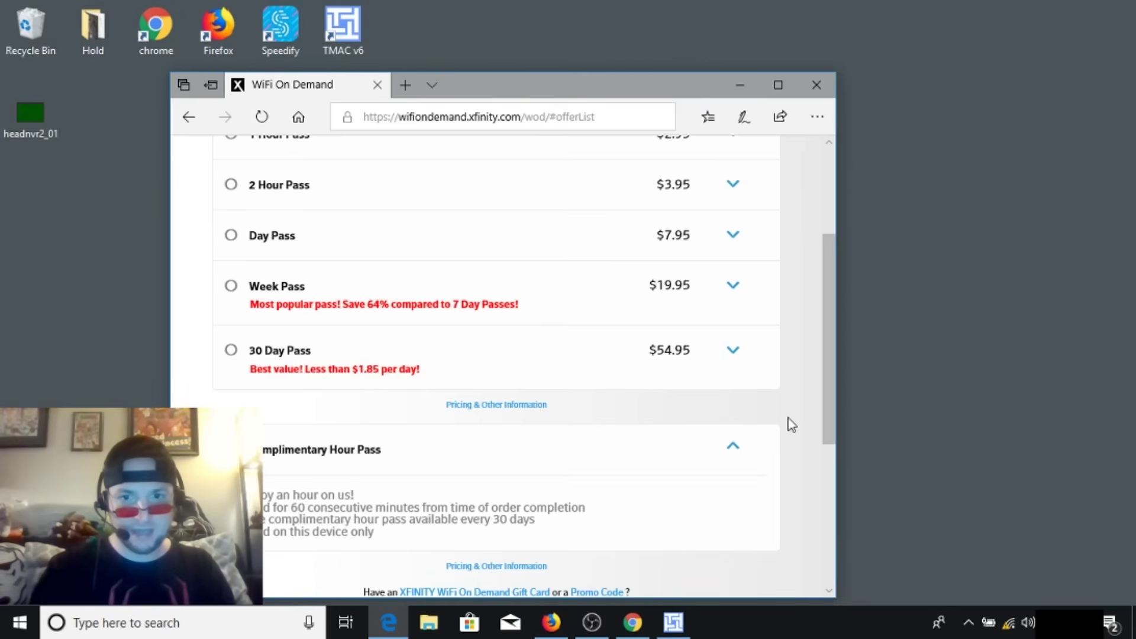
{"action": "left_click_drag", "start_coordinate": [829, 407], "coordinate": [825, 521]}
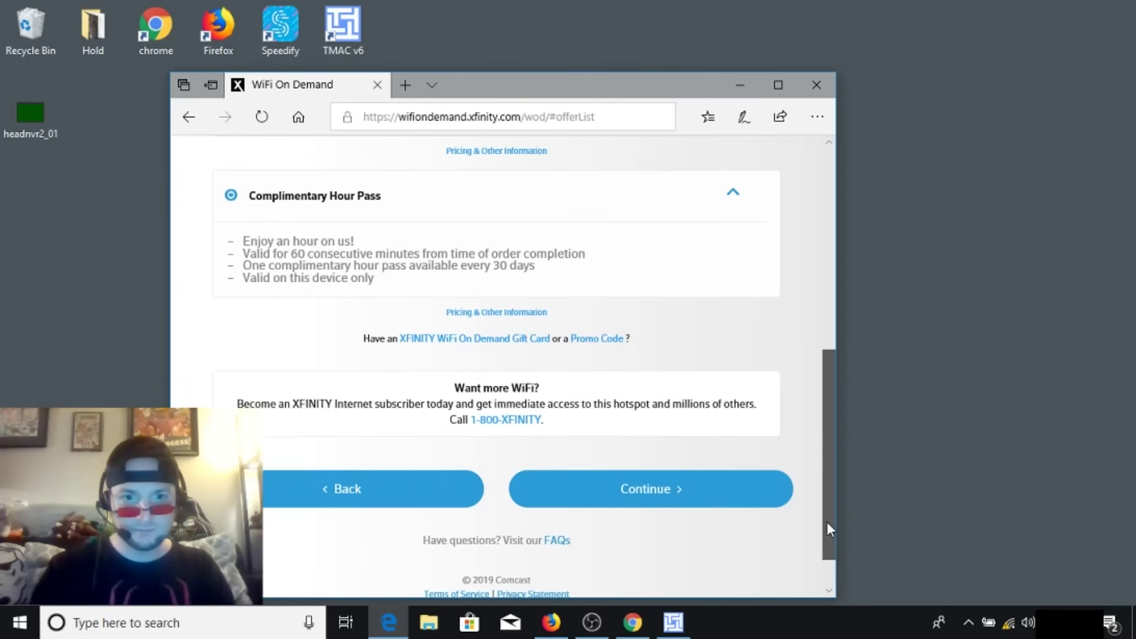
{"action": "left_click", "coordinate": [718, 503]}
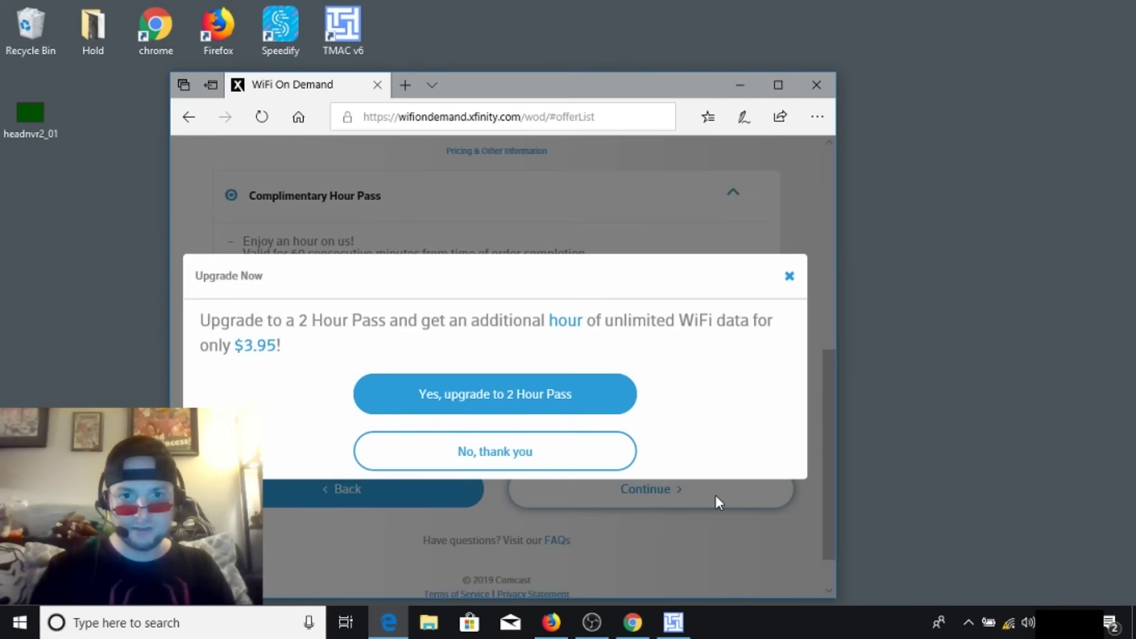
- Decline the $3.95 2 Hour Pass upgrade and enter the first and last name
{"action": "left_click", "coordinate": [541, 453]}
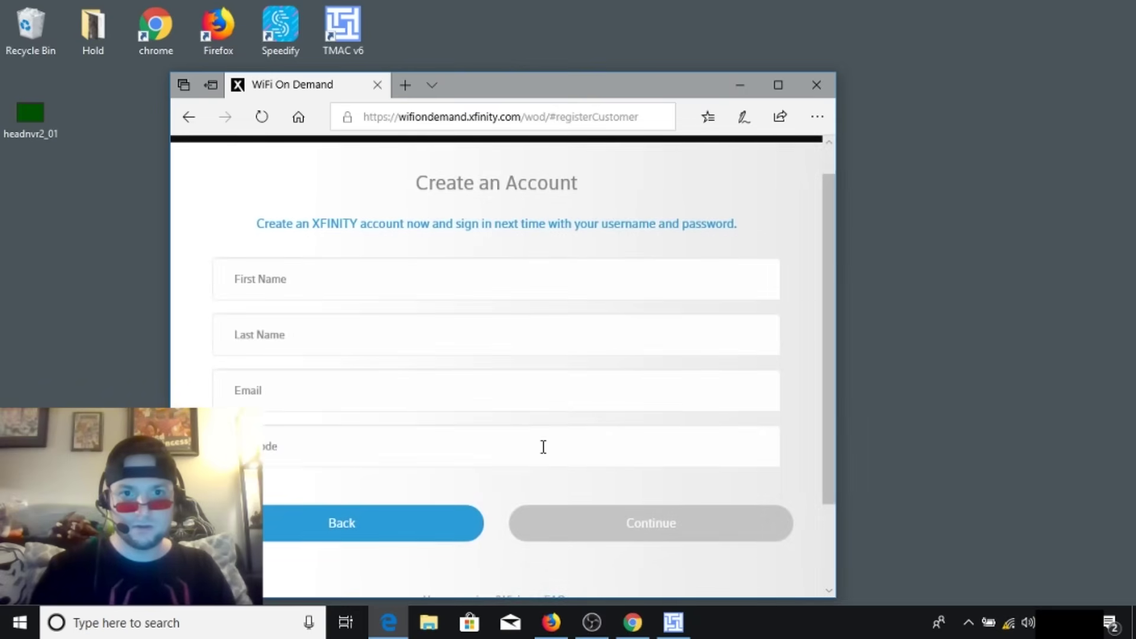
{"action": "left_click", "coordinate": [346, 284]}
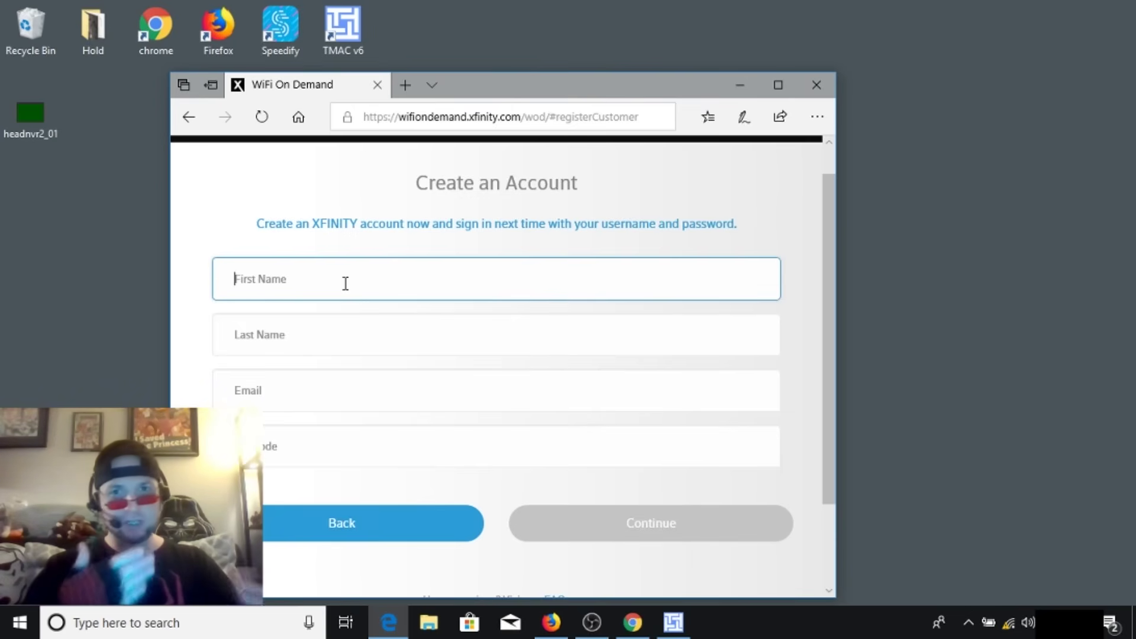
{"action": "type", "text": "j"}
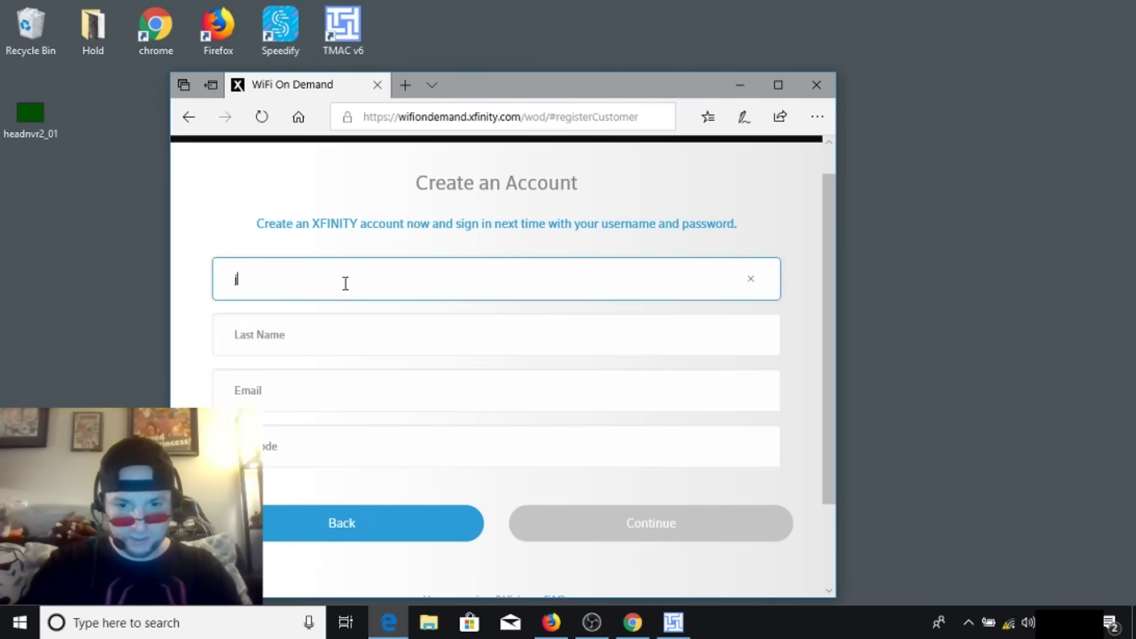
{"action": "type", "text": "ohn doe"}
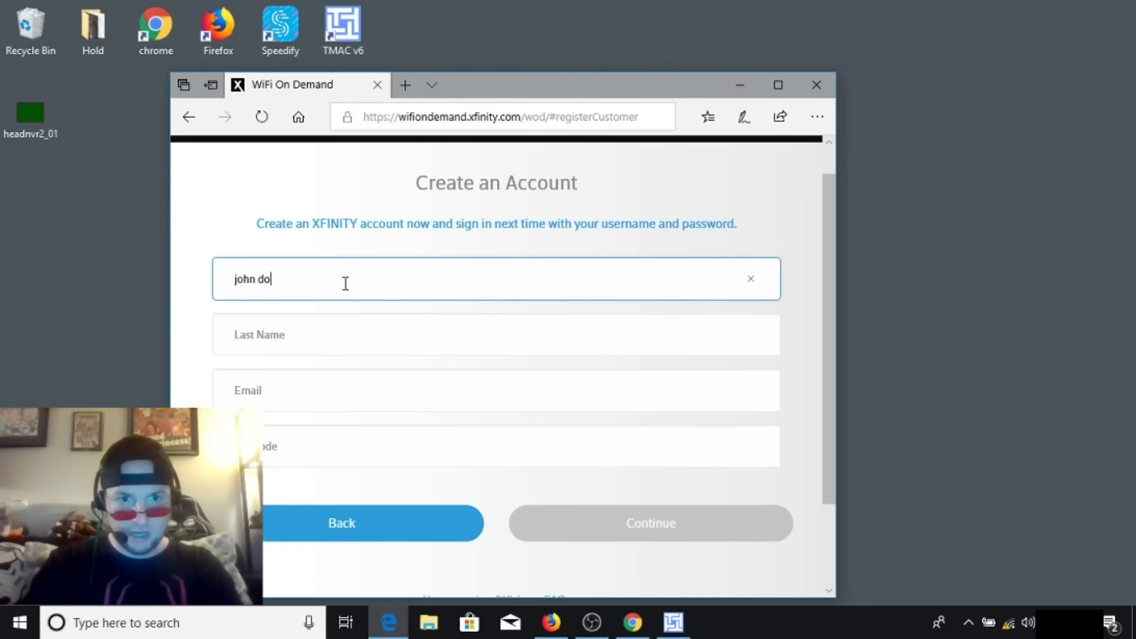
{"action": "key", "text": "Tab"}
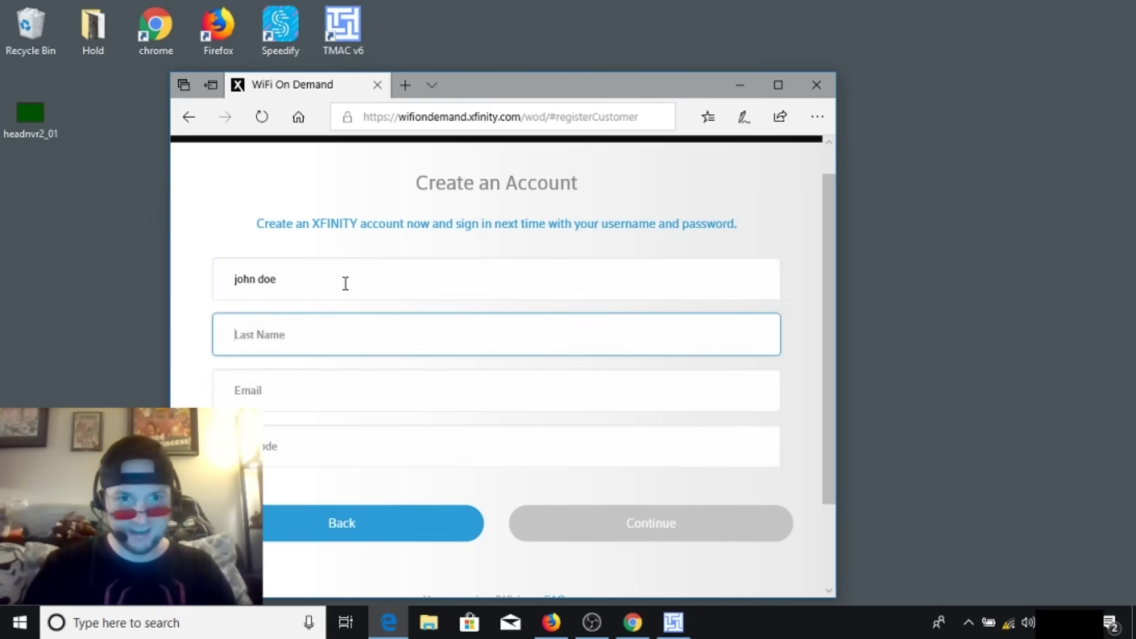
{"action": "left_click", "coordinate": [346, 284]}
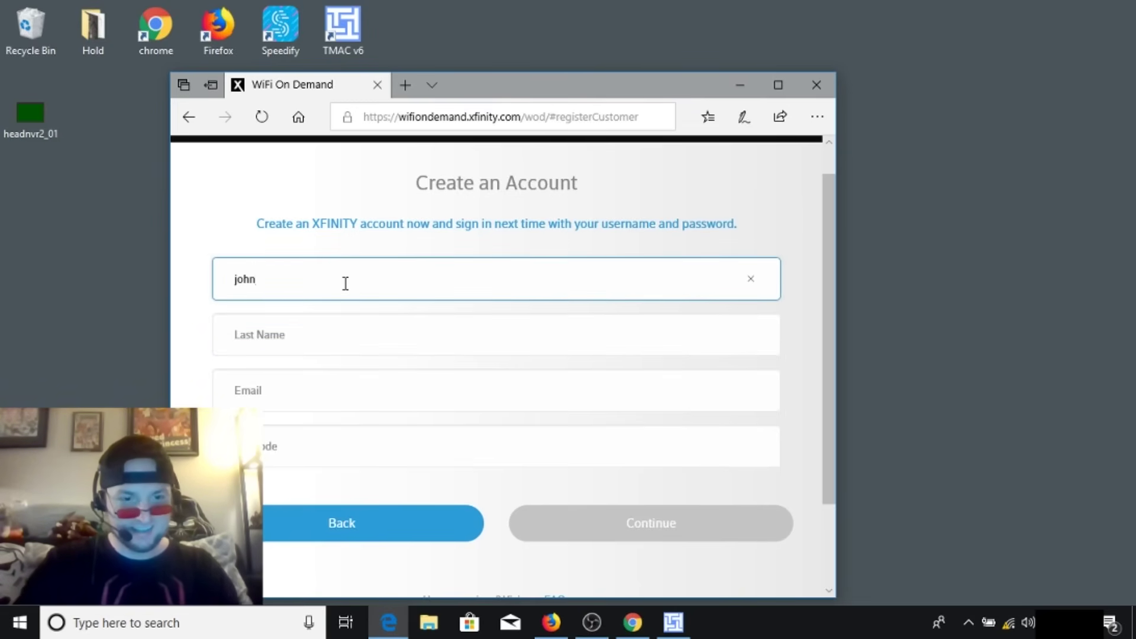
{"action": "key", "text": "Tab"}
{"action": "type", "text": "d"}
- Fill in the e-mail address and ZIP code, then submit the Create an Account form
{"action": "key", "text": "Tab"}
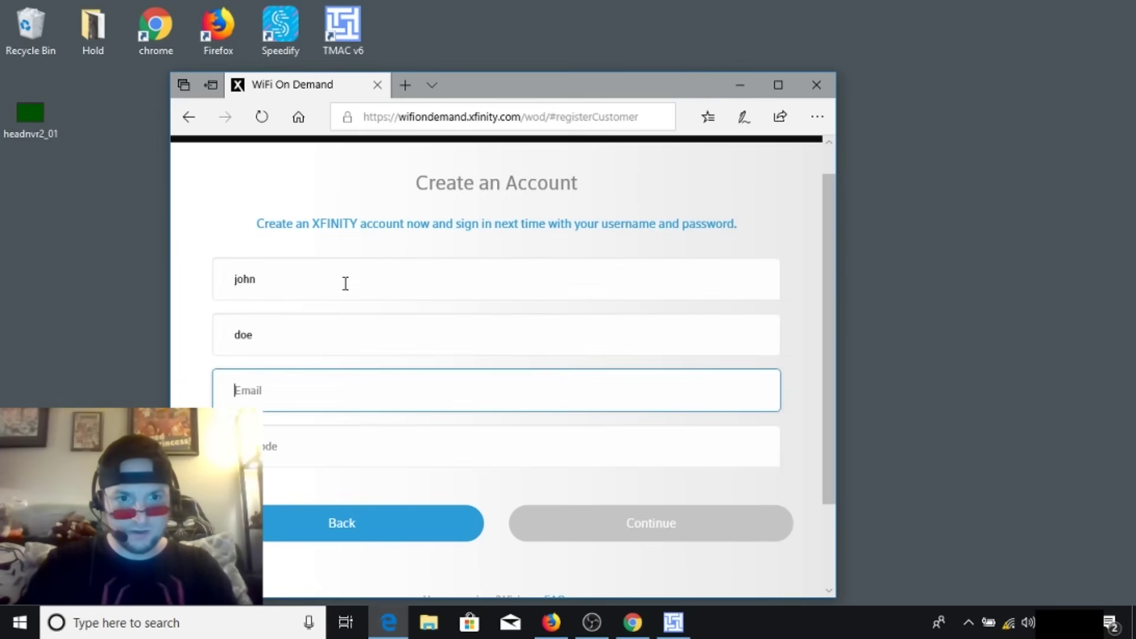
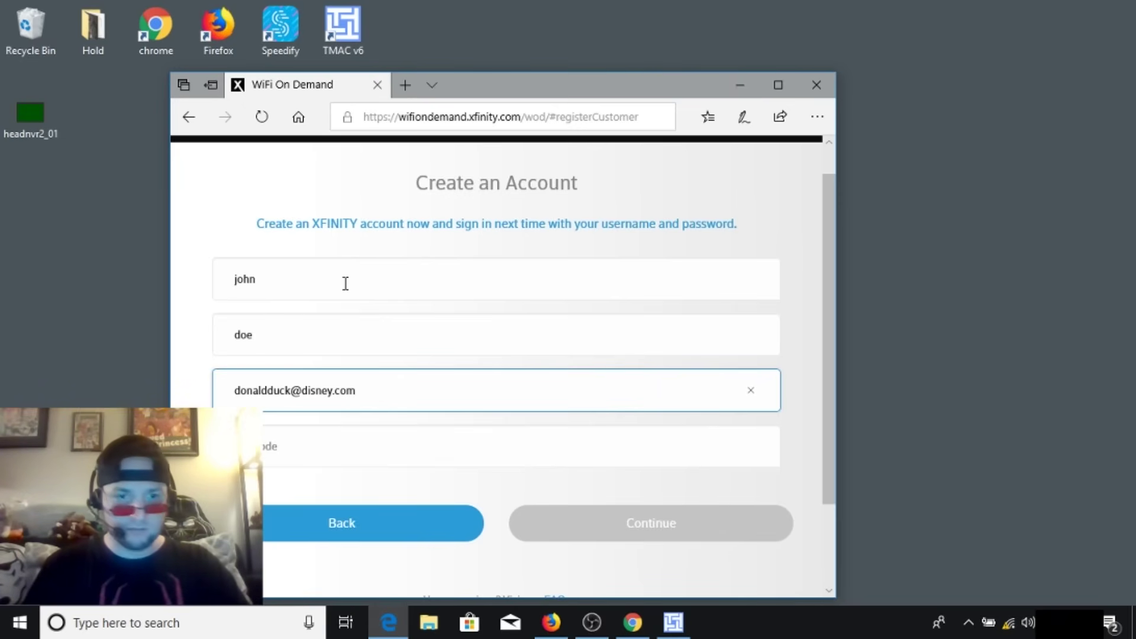
{"action": "key", "text": "Tab"}
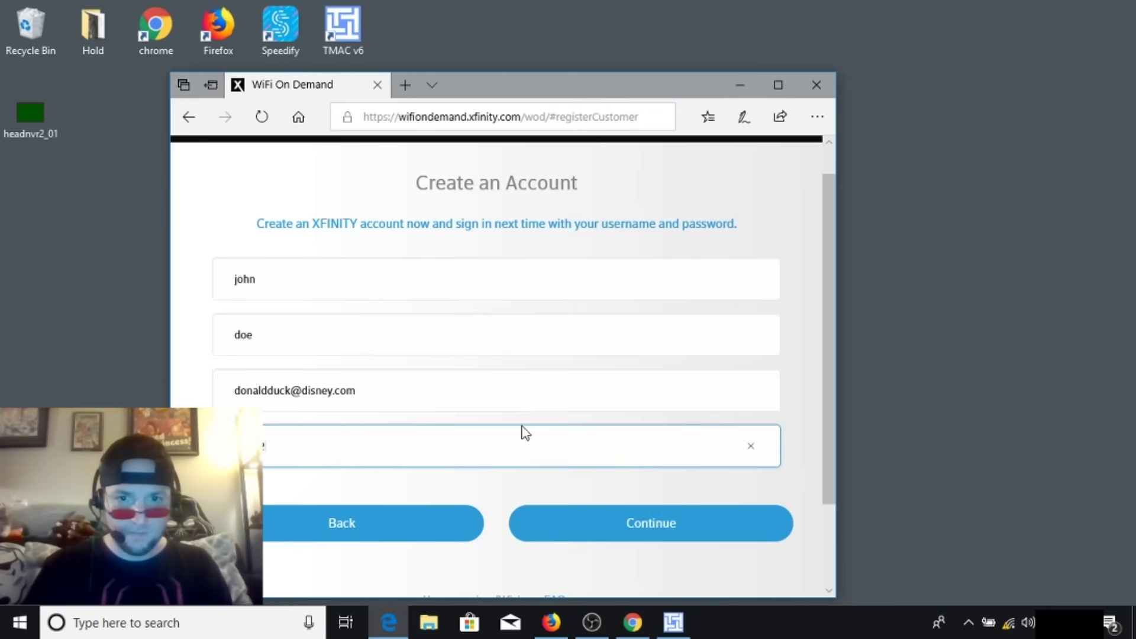
{"action": "left_click", "coordinate": [564, 526]}
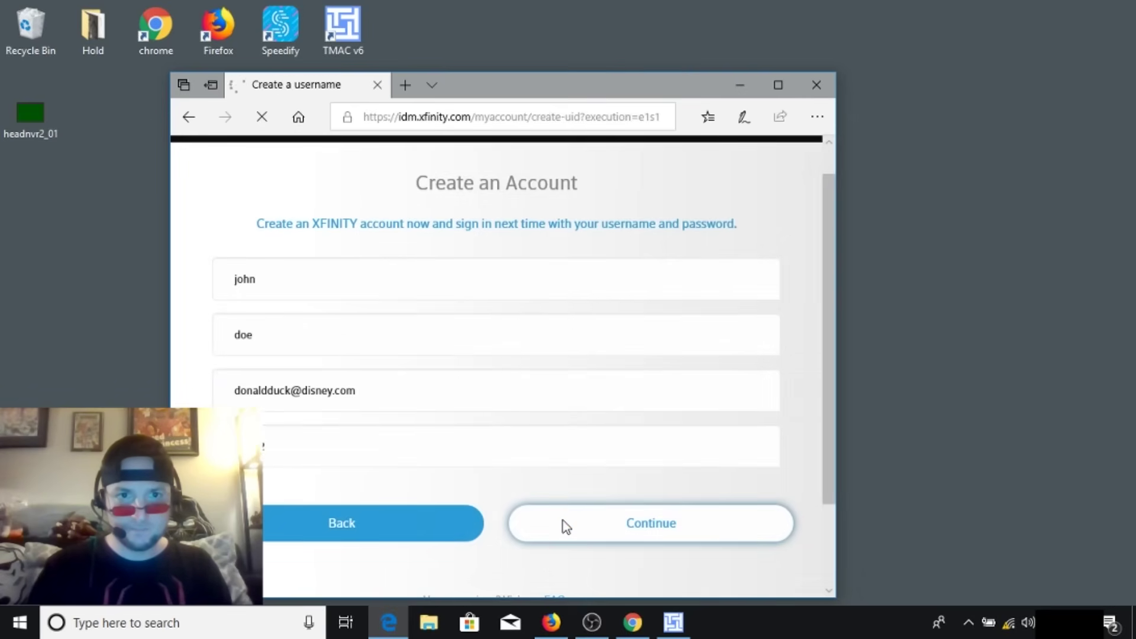
- Enter a username and pick the favorite movie secret question with its answer
{"action": "left_click", "coordinate": [490, 319]}
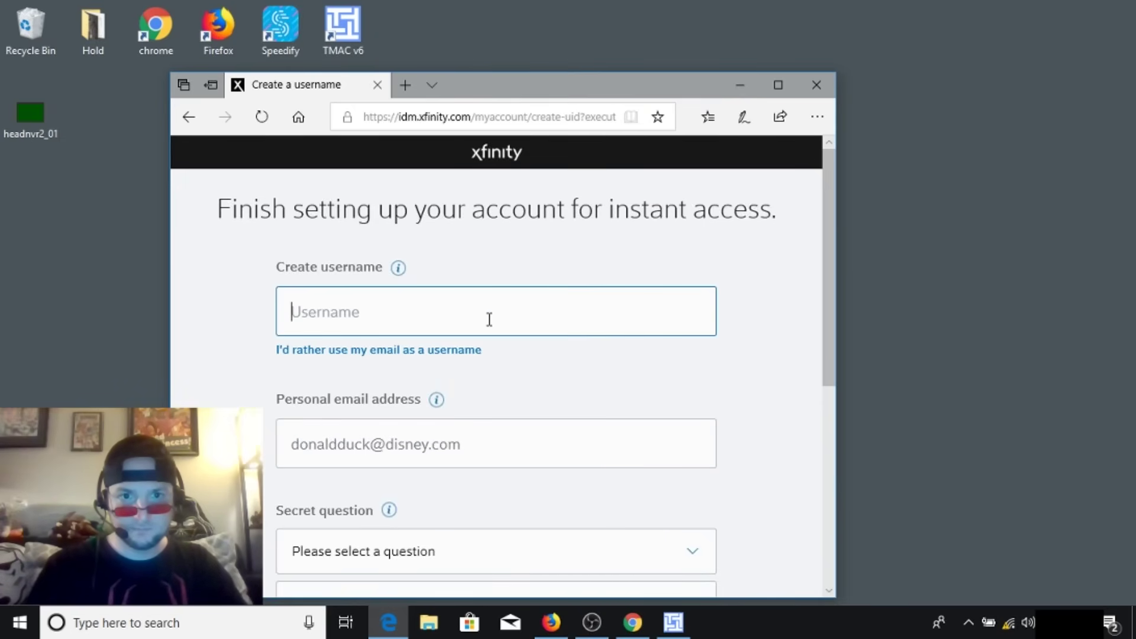
{"action": "type", "text": "donald"}
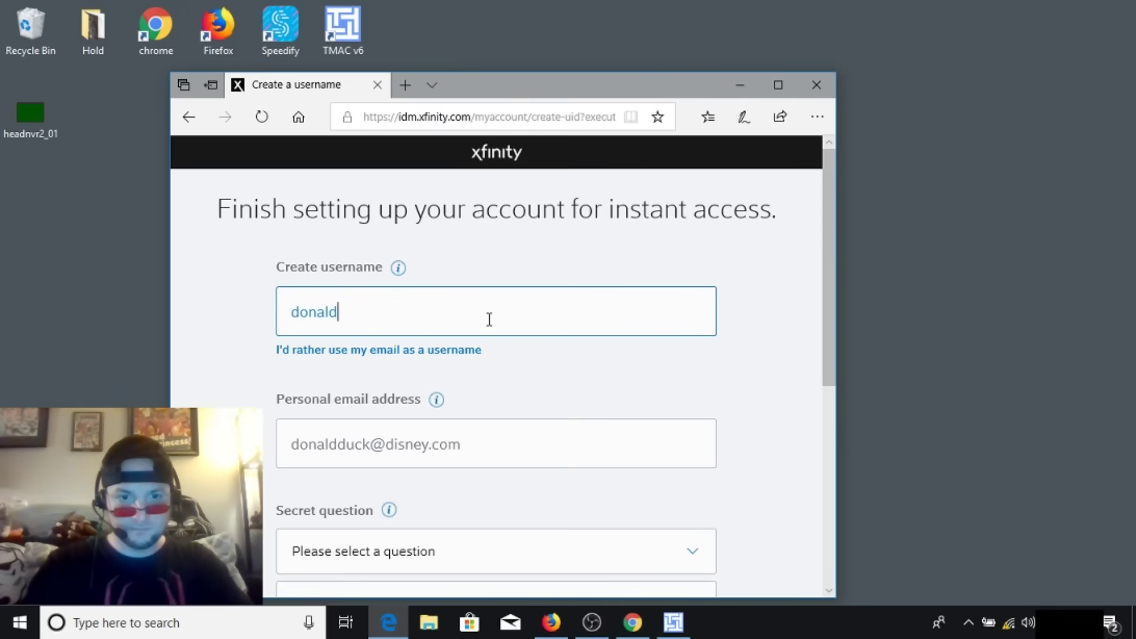
{"action": "key", "text": "BackSpace"}
{"action": "type", "text": "duc"}
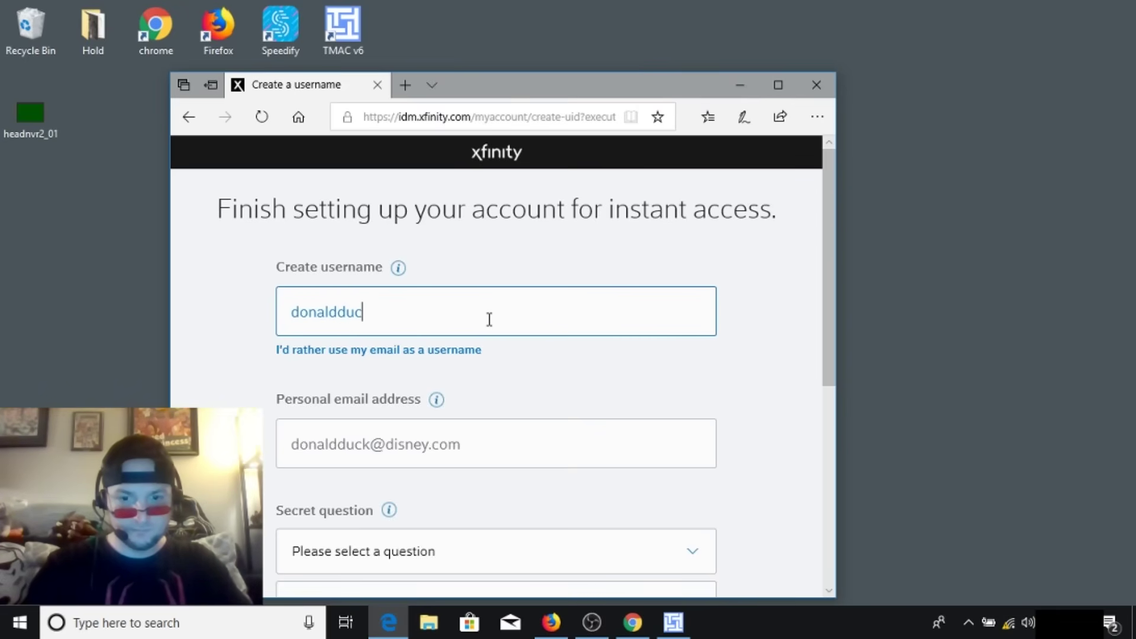
{"action": "type", "text": "k"}
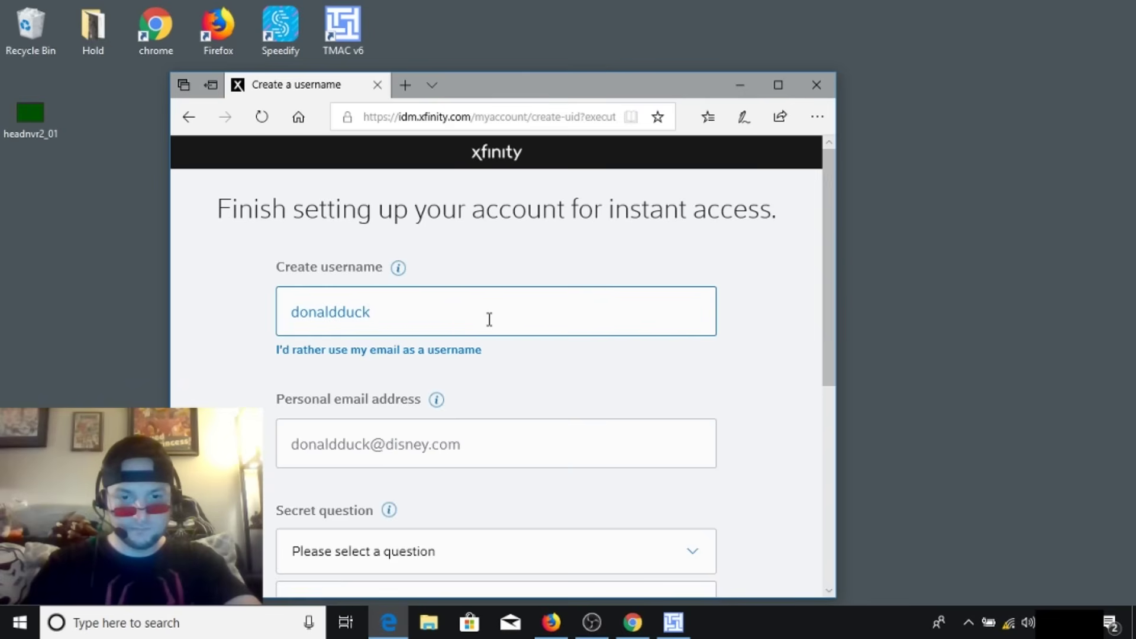
{"action": "type", "text": "64"}
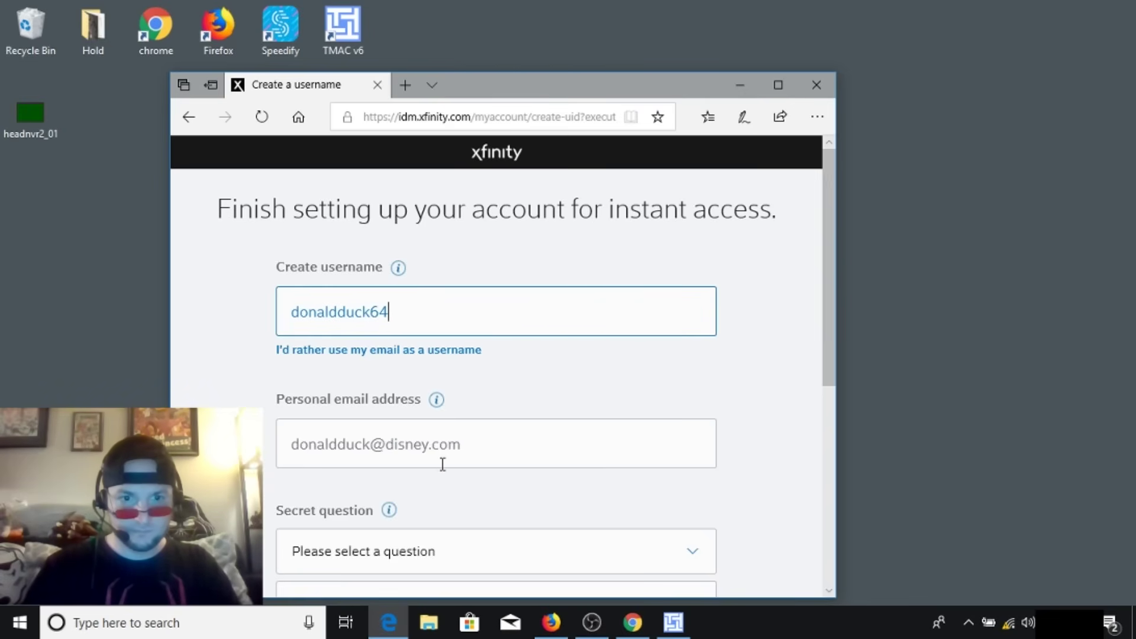
{"action": "left_click", "coordinate": [709, 558]}
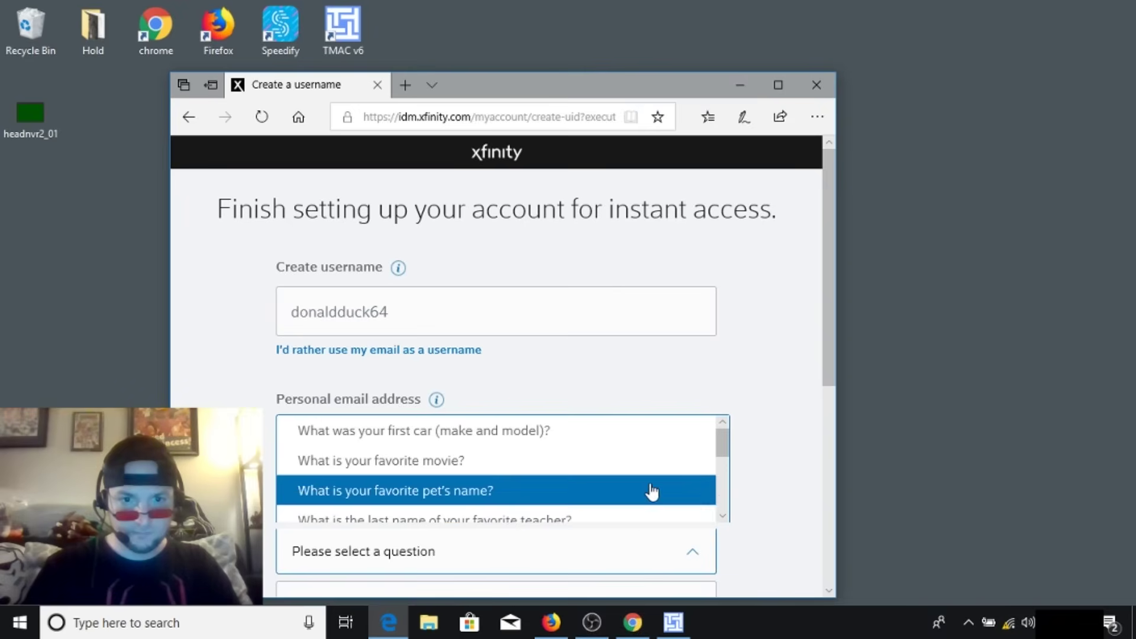
{"action": "left_click", "coordinate": [650, 462]}
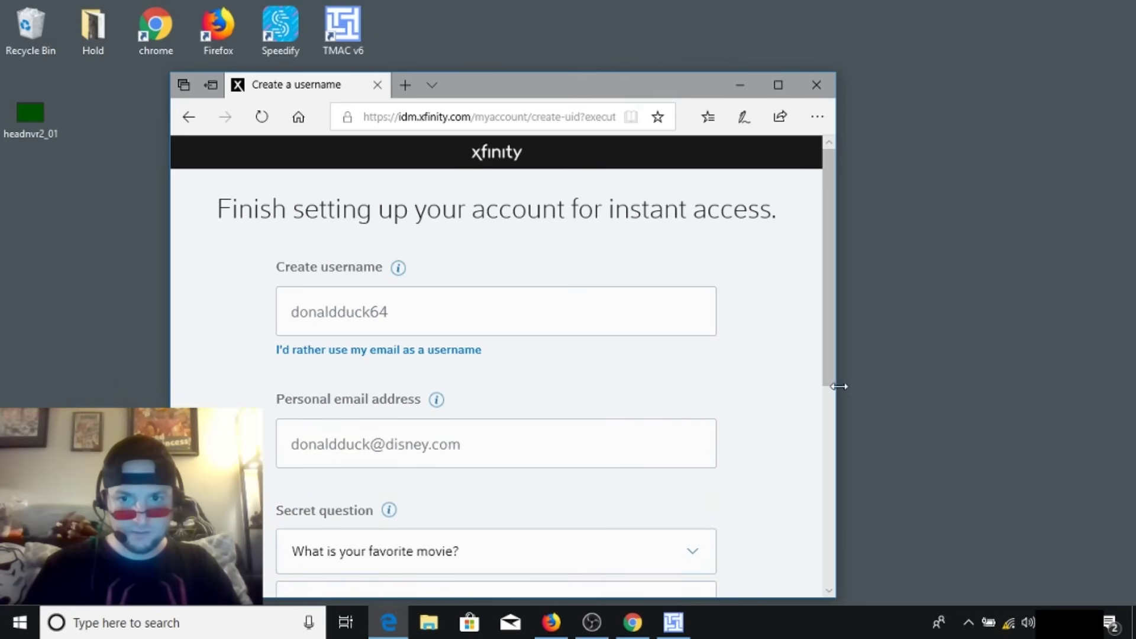
{"action": "left_click_drag", "start_coordinate": [829, 382], "coordinate": [830, 457]}
{"action": "left_click", "coordinate": [639, 481]}
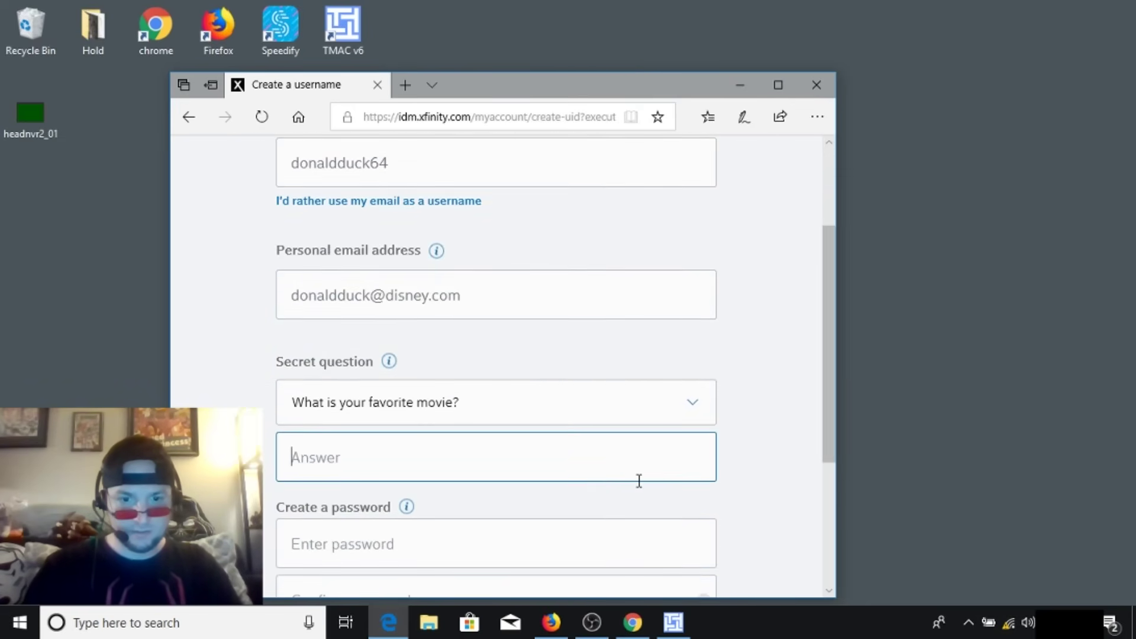
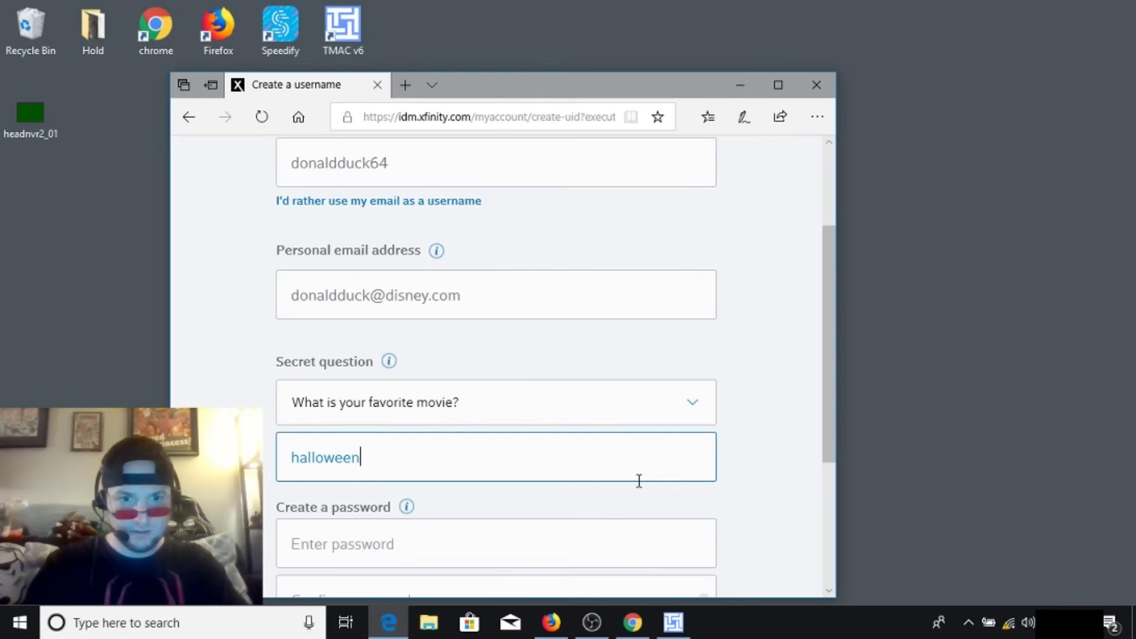
- Enter and confirm the account password, then submit the form
{"action": "left_click", "coordinate": [477, 560]}
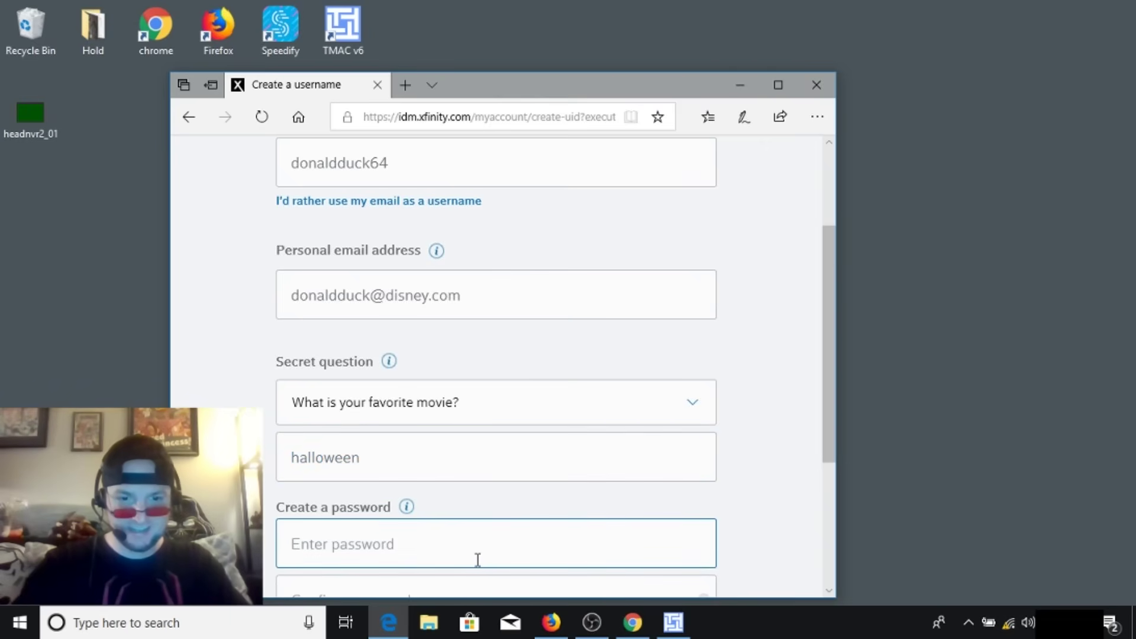
{"action": "type", "text": "••••••••"}
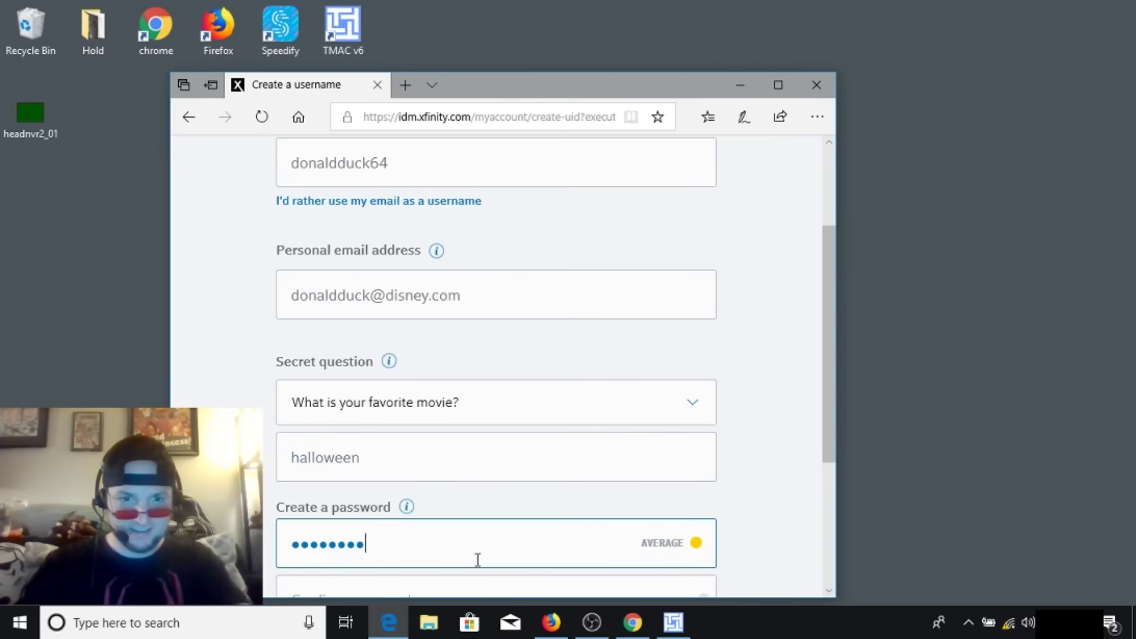
{"action": "key", "text": "Tab"}
{"action": "type", "text": "•••••"}
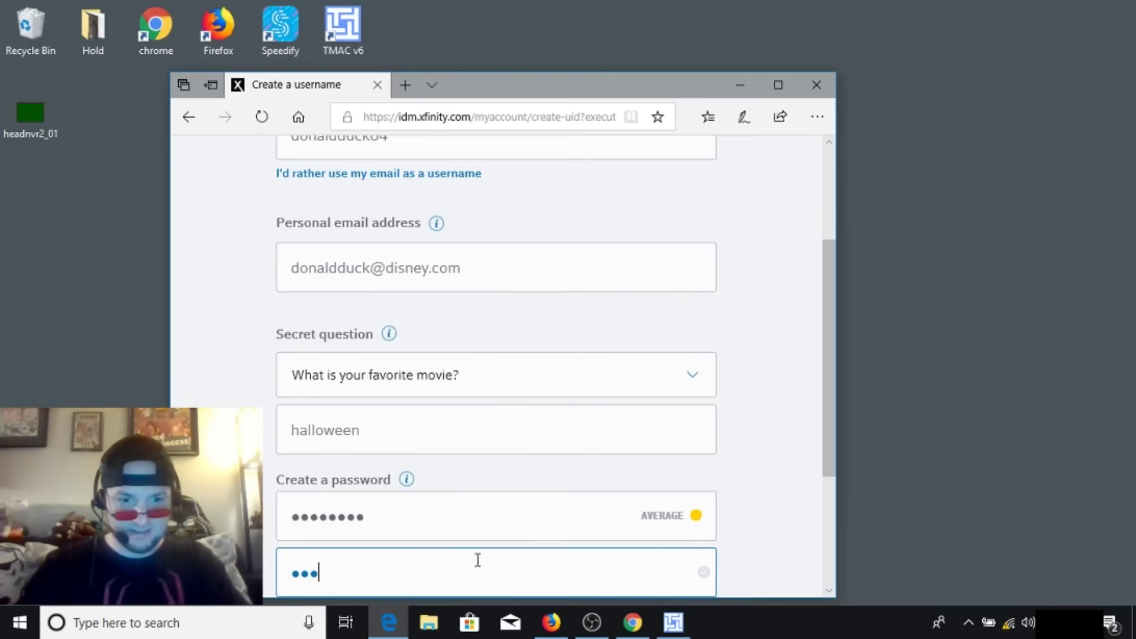
{"action": "type", "text": "•••"}
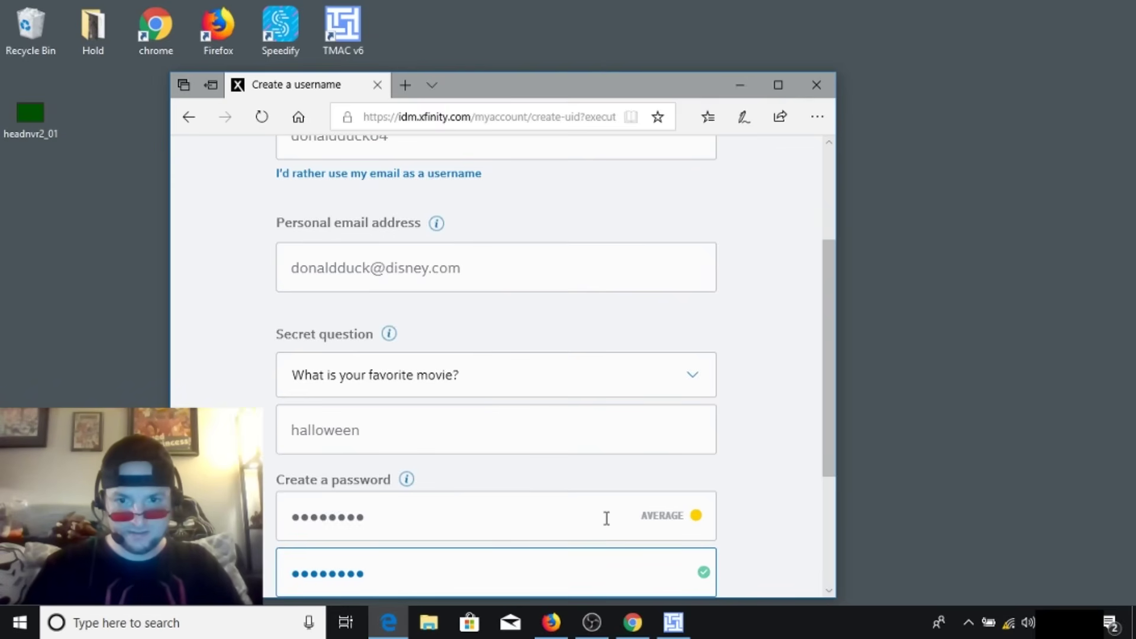
{"action": "left_click_drag", "start_coordinate": [829, 435], "coordinate": [822, 524]}
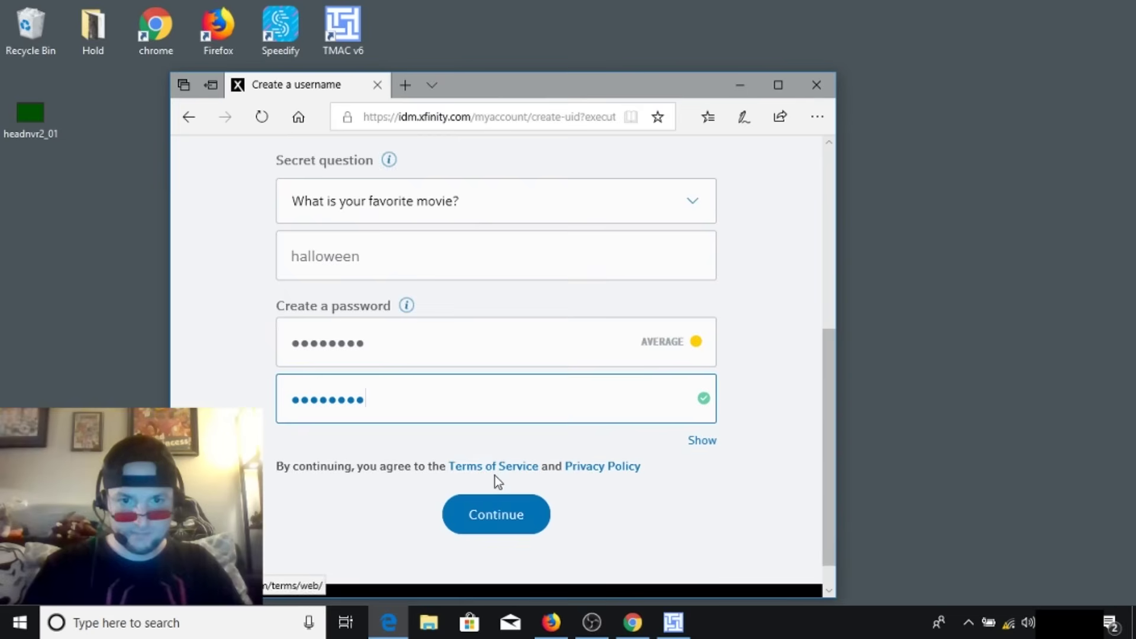
{"action": "left_click", "coordinate": [497, 521]}
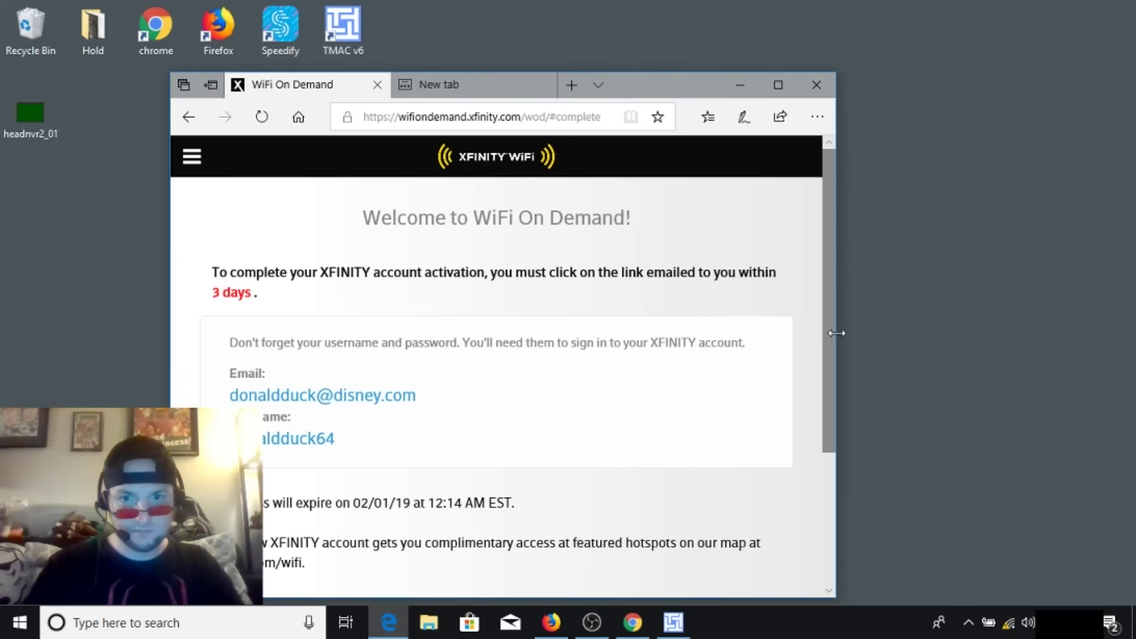
- Scroll down the Welcome to WiFi On Demand page and activate the complimentary pass
{"action": "left_click_drag", "start_coordinate": [830, 330], "coordinate": [831, 438]}
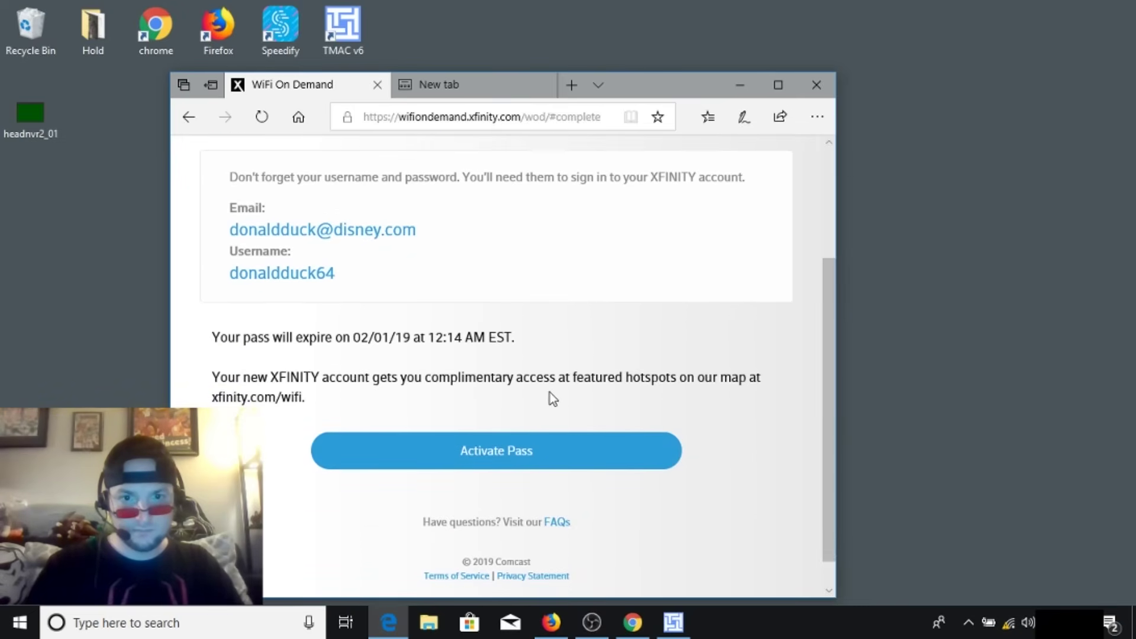
{"action": "left_click", "coordinate": [546, 452]}
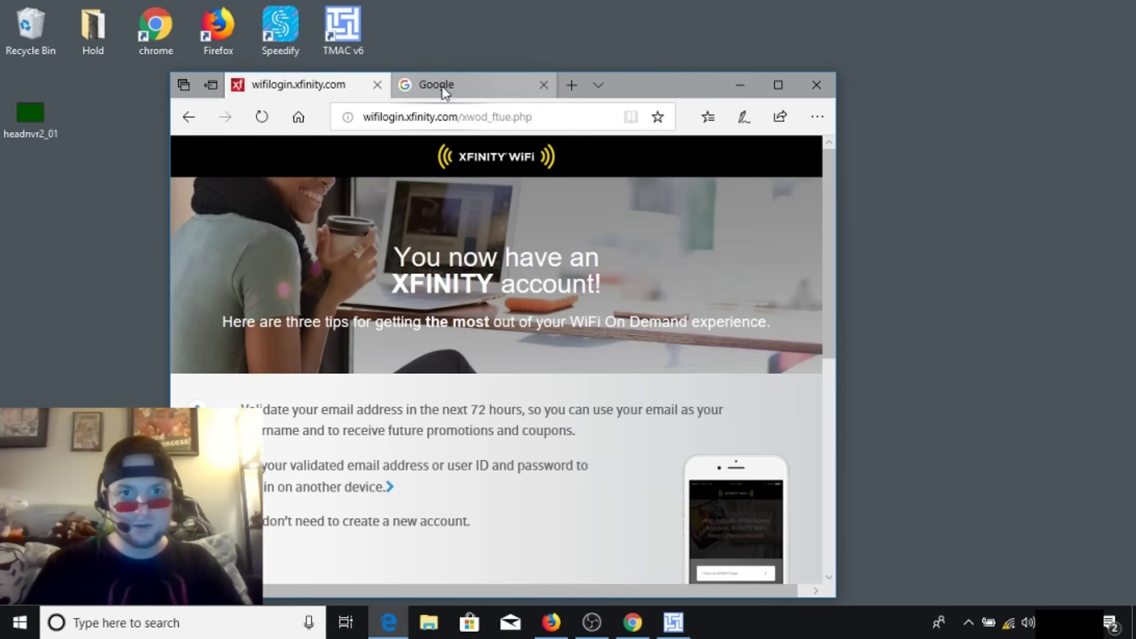
{"action": "mouse_move", "coordinate": [445, 92]}
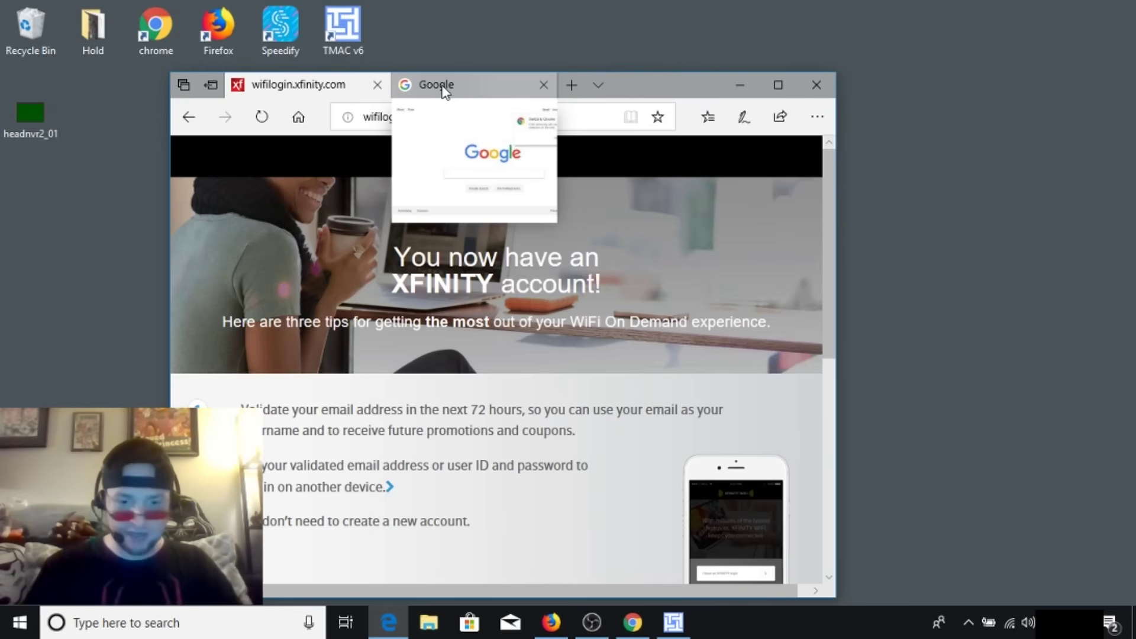
- Load Google in the second tab by entering 'googl' in the address bar
{"action": "left_click", "coordinate": [443, 89]}
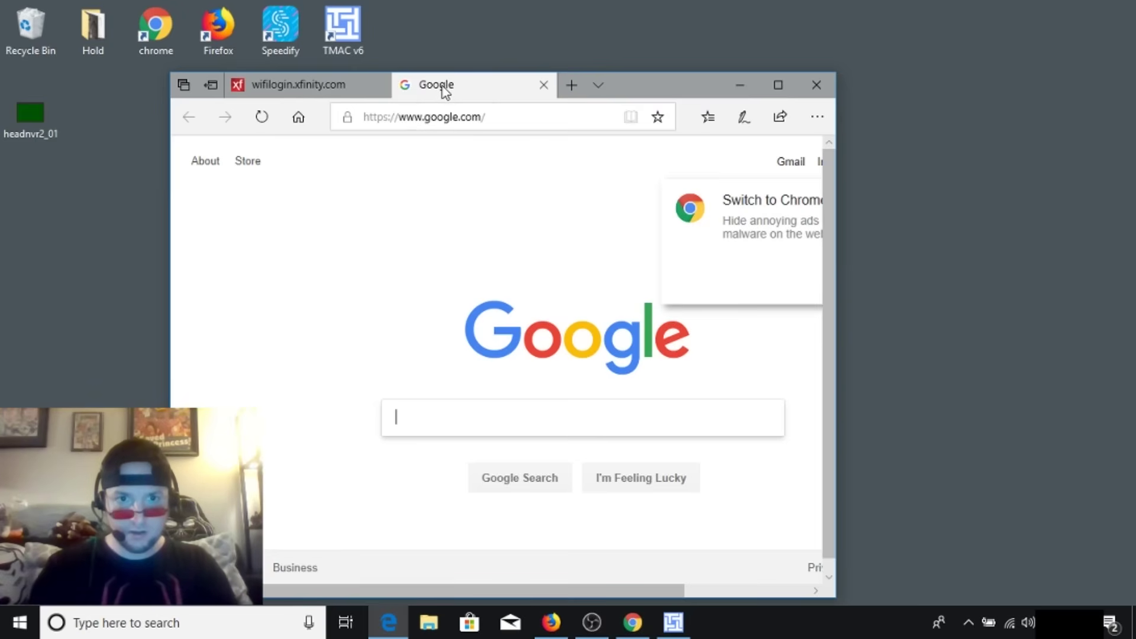
{"action": "left_click", "coordinate": [445, 117]}
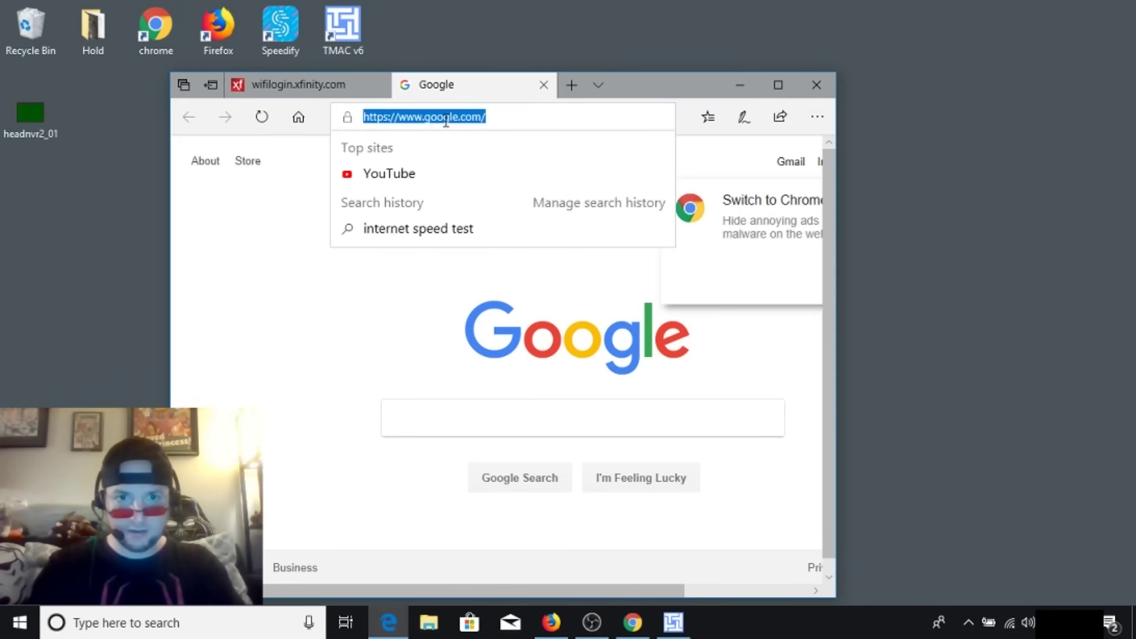
{"action": "type", "text": "googl"}
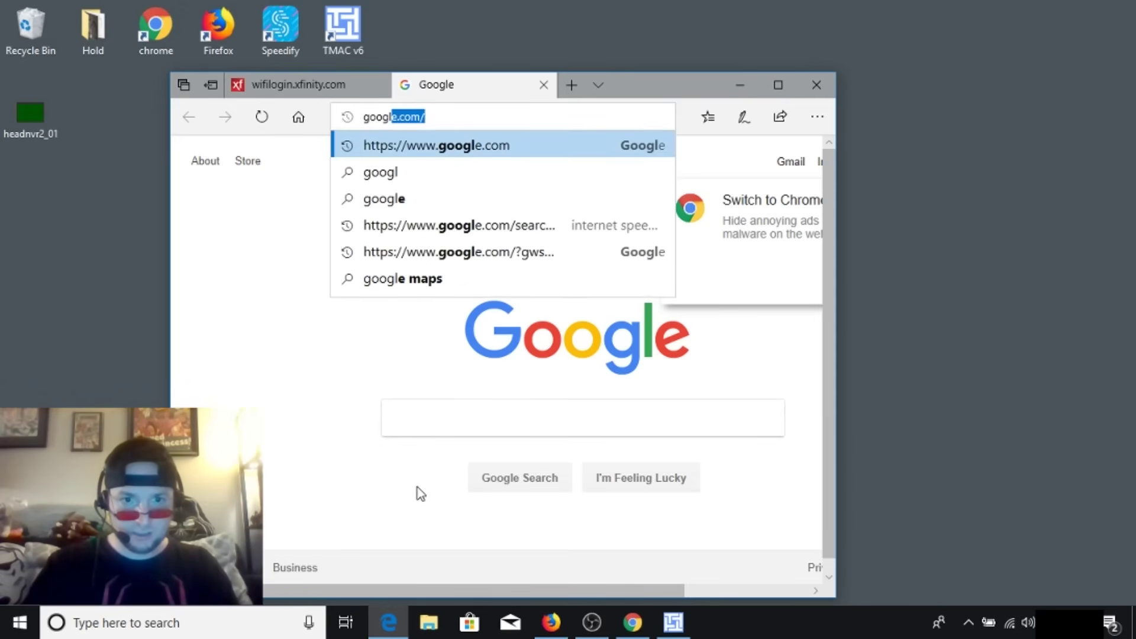
- Search 'internet speed test' and run it: 8.91 Mbps down, 5.21 Mbps up, 27 ms
{"action": "left_click", "coordinate": [417, 426]}
{"action": "type", "text": "int"}
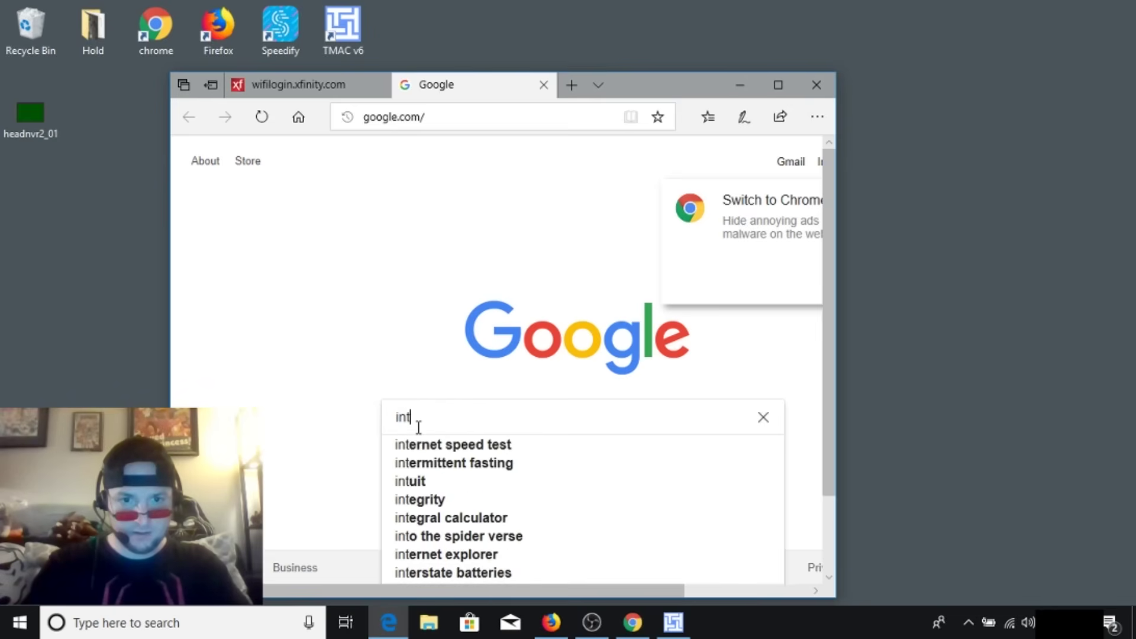
{"action": "type", "text": "ernet"}
{"action": "key", "text": "Down"}
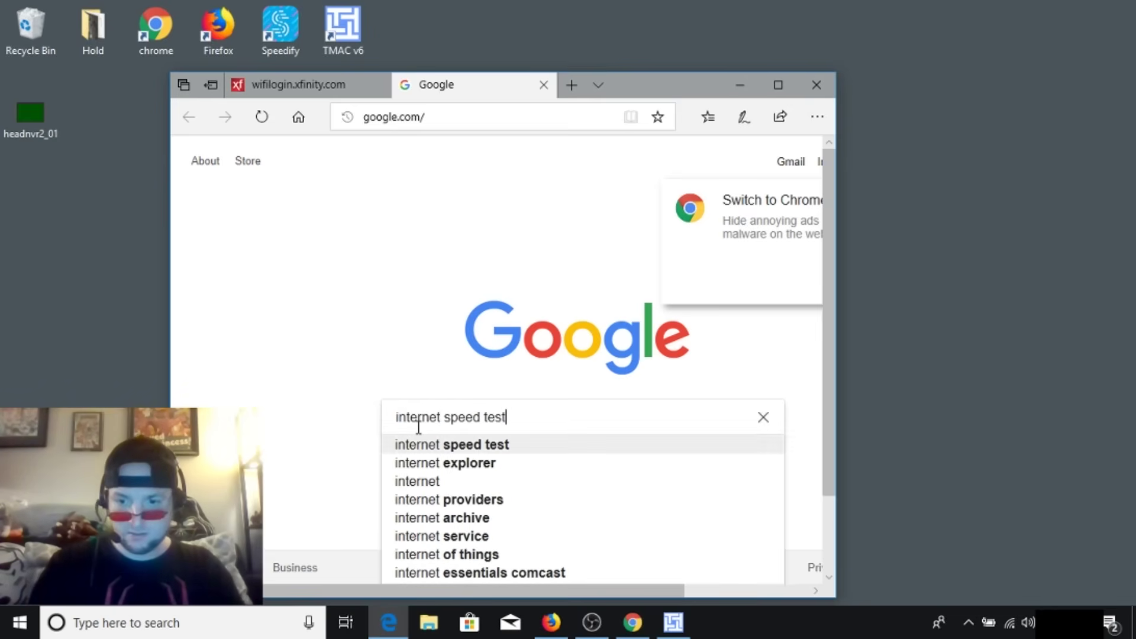
{"action": "key", "text": "Return"}
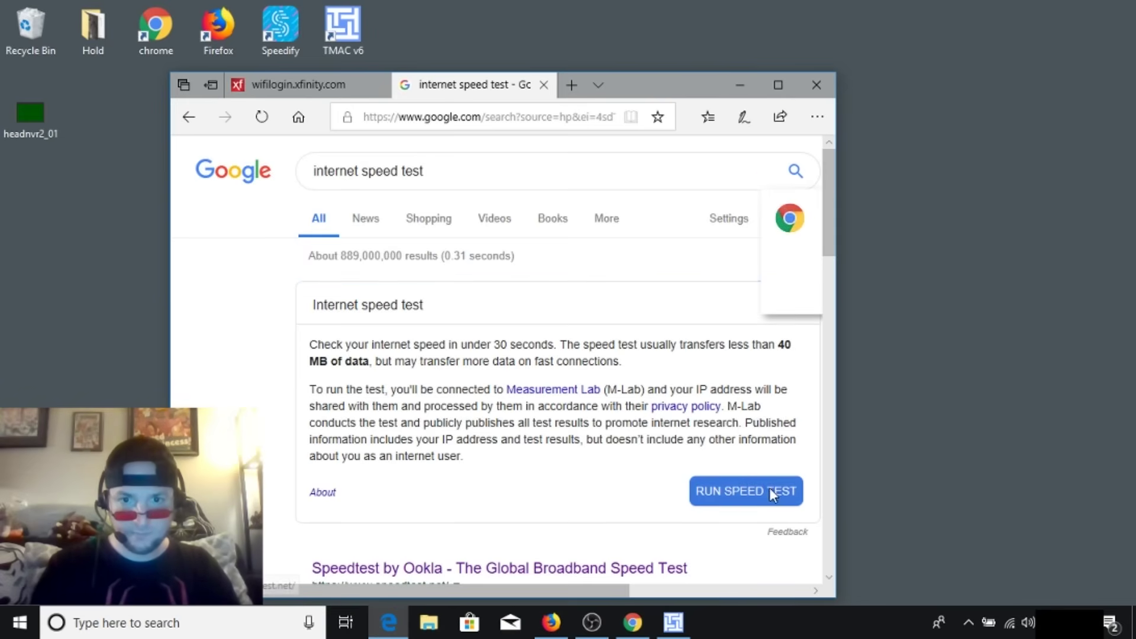
{"action": "left_click", "coordinate": [766, 484]}
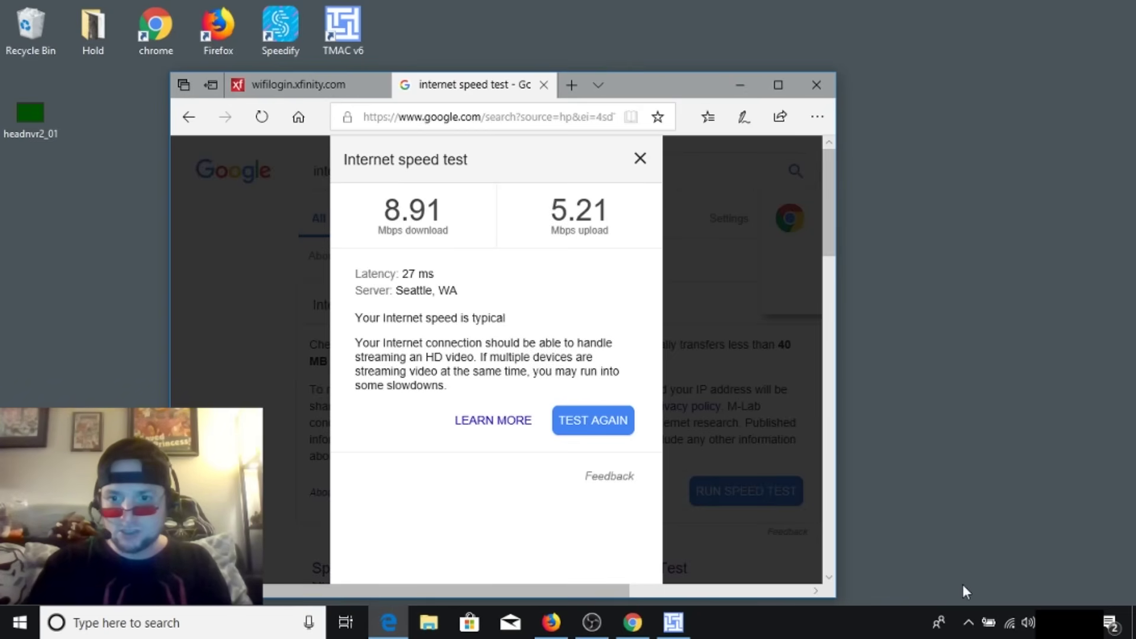
- Disconnect and forget the xfinitywifi network, then close Edge with all its tabs
{"action": "left_click", "coordinate": [1009, 622]}
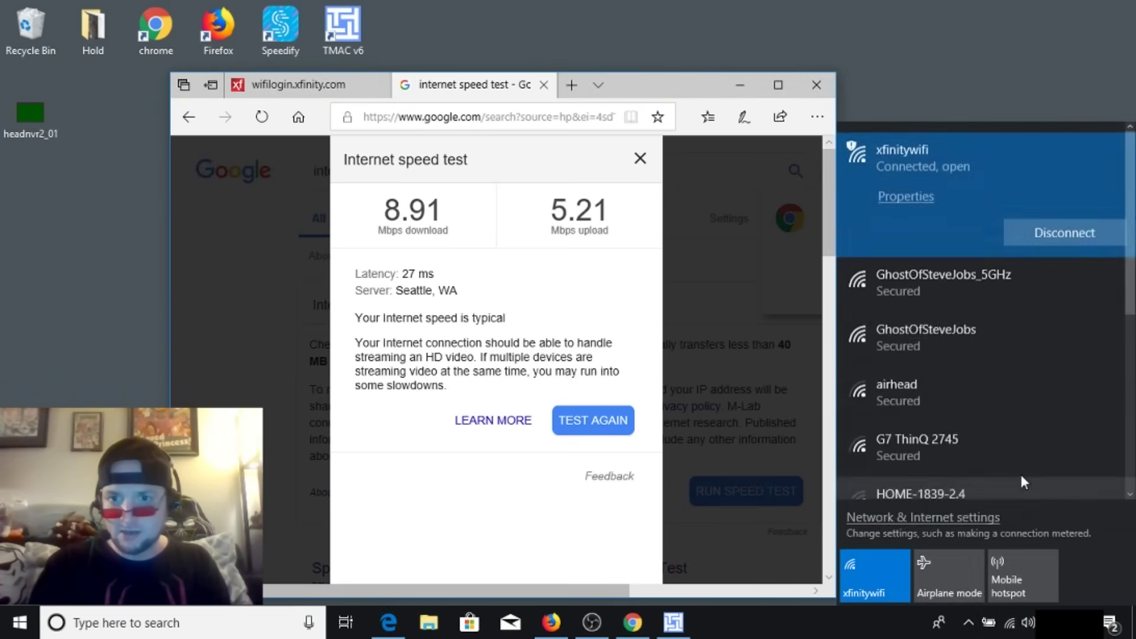
{"action": "left_click", "coordinate": [1063, 232]}
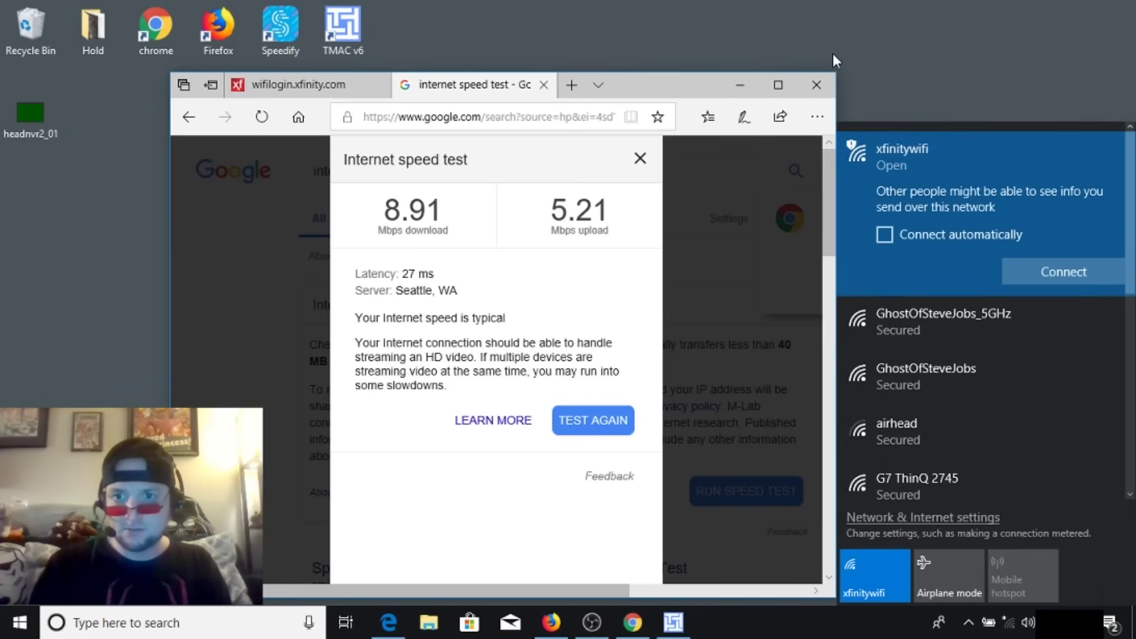
{"action": "right_click", "coordinate": [939, 211]}
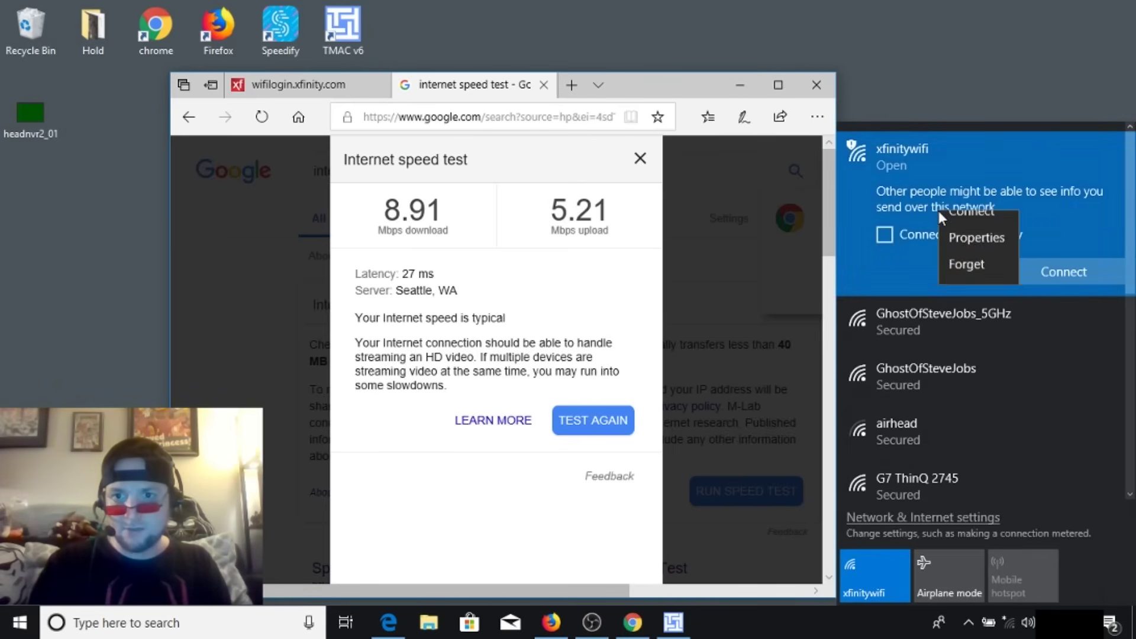
{"action": "left_click", "coordinate": [960, 279]}
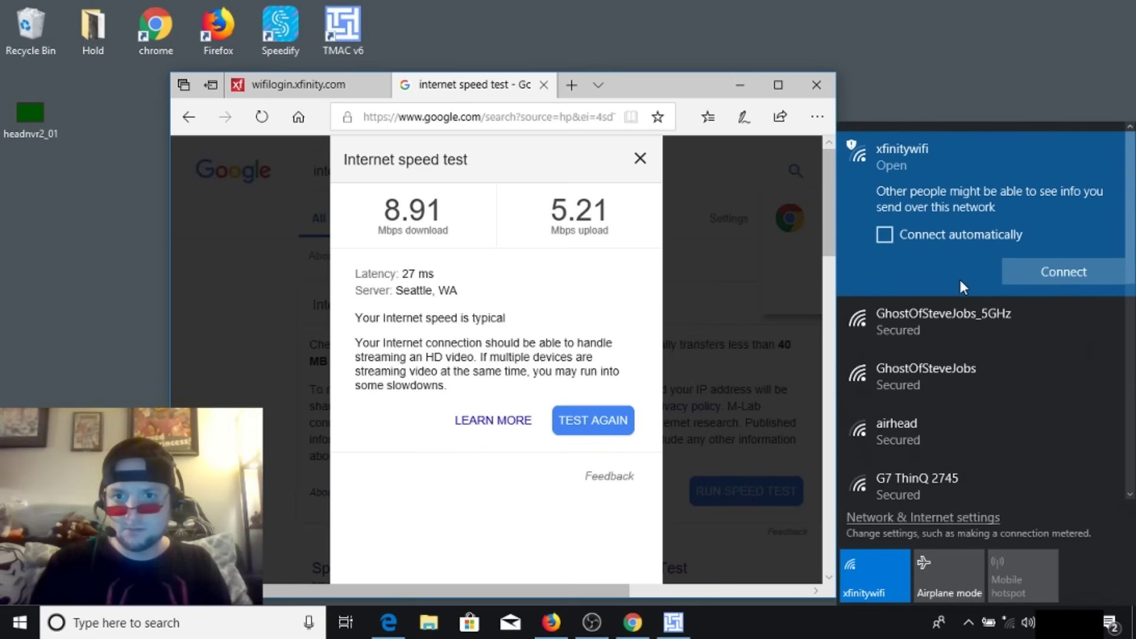
{"action": "left_click", "coordinate": [819, 87]}
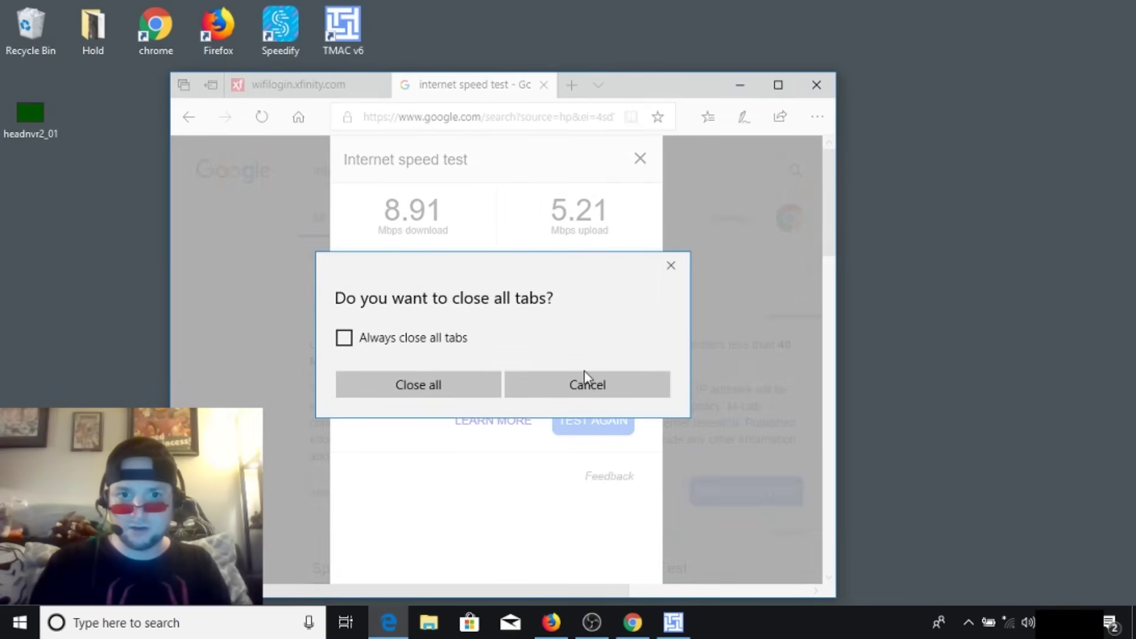
{"action": "left_click", "coordinate": [440, 389]}
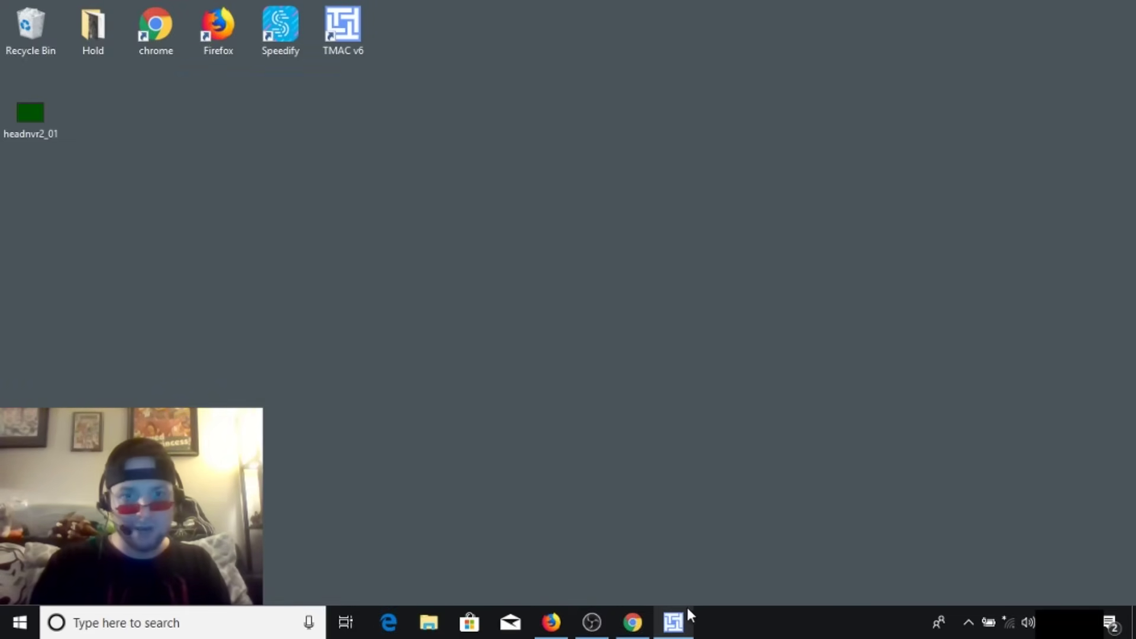
- Change the Wi-Fi adapter's MAC to a random address, 02-60-26-08-9A-FC, in Technitium MAC Address Changer
{"action": "left_click", "coordinate": [673, 622]}
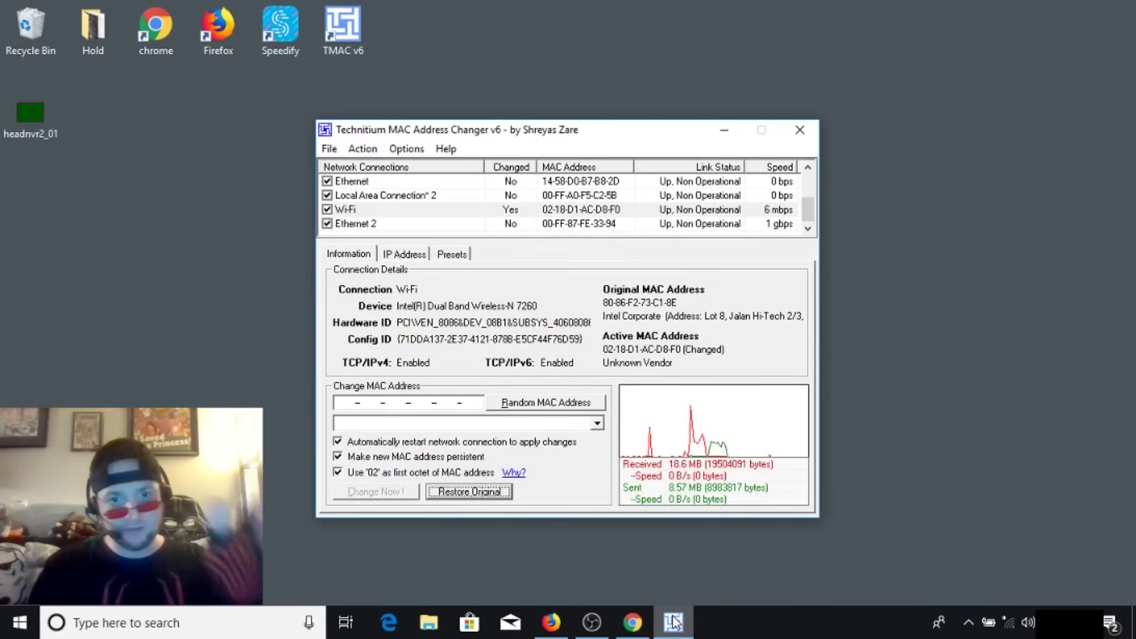
{"action": "left_click", "coordinate": [551, 622]}
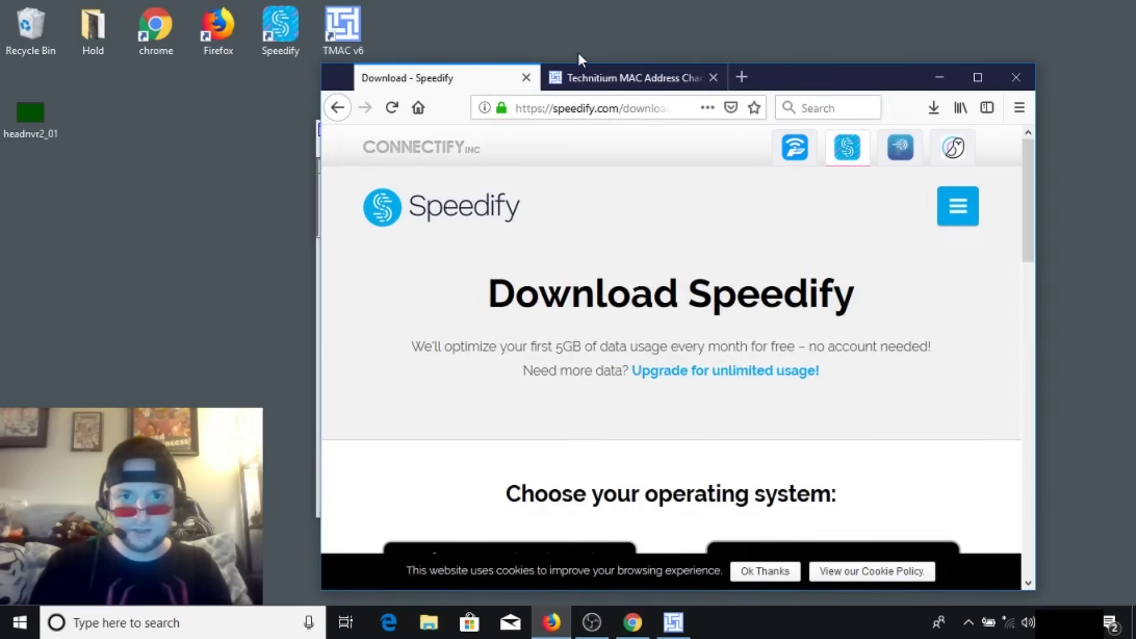
{"action": "left_click", "coordinate": [601, 76]}
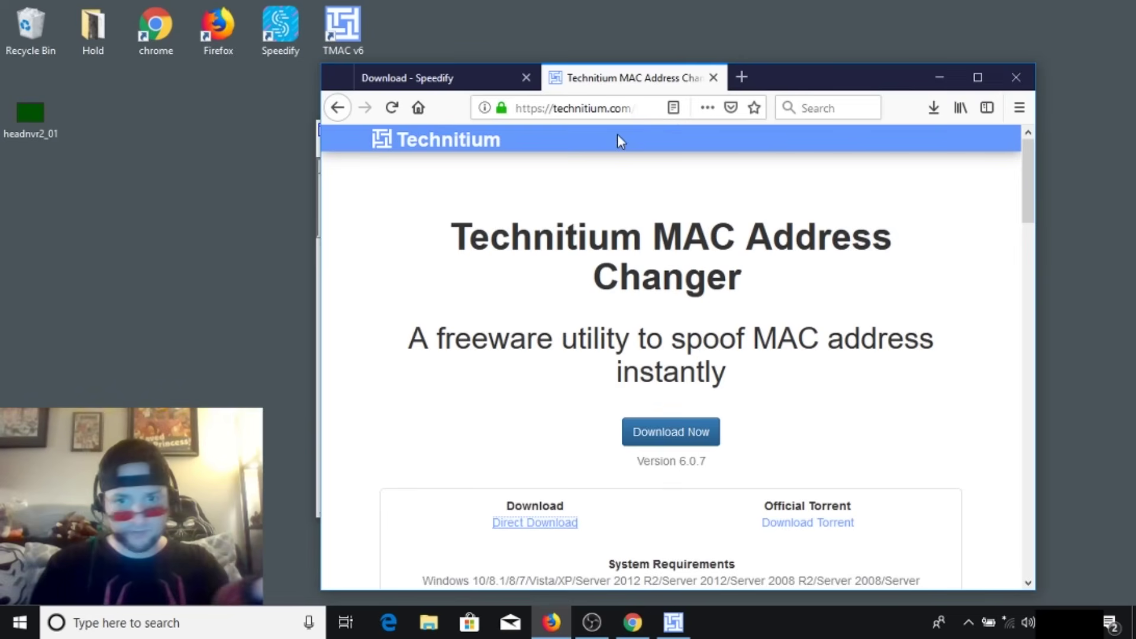
{"action": "left_click", "coordinate": [676, 620]}
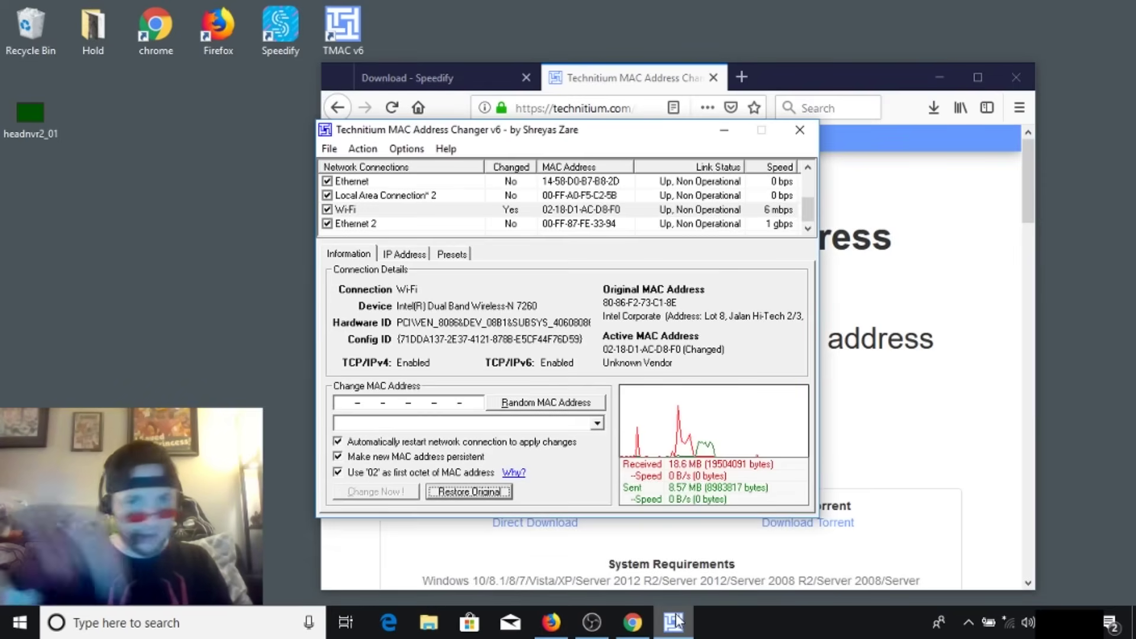
{"action": "left_click", "coordinate": [472, 210]}
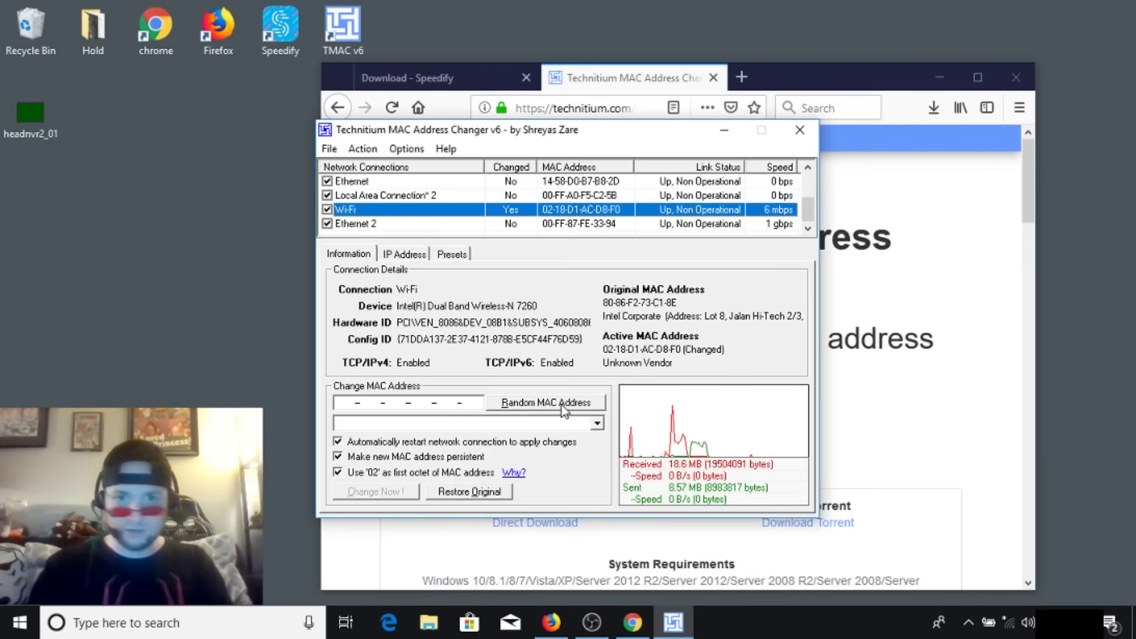
{"action": "left_click", "coordinate": [562, 404]}
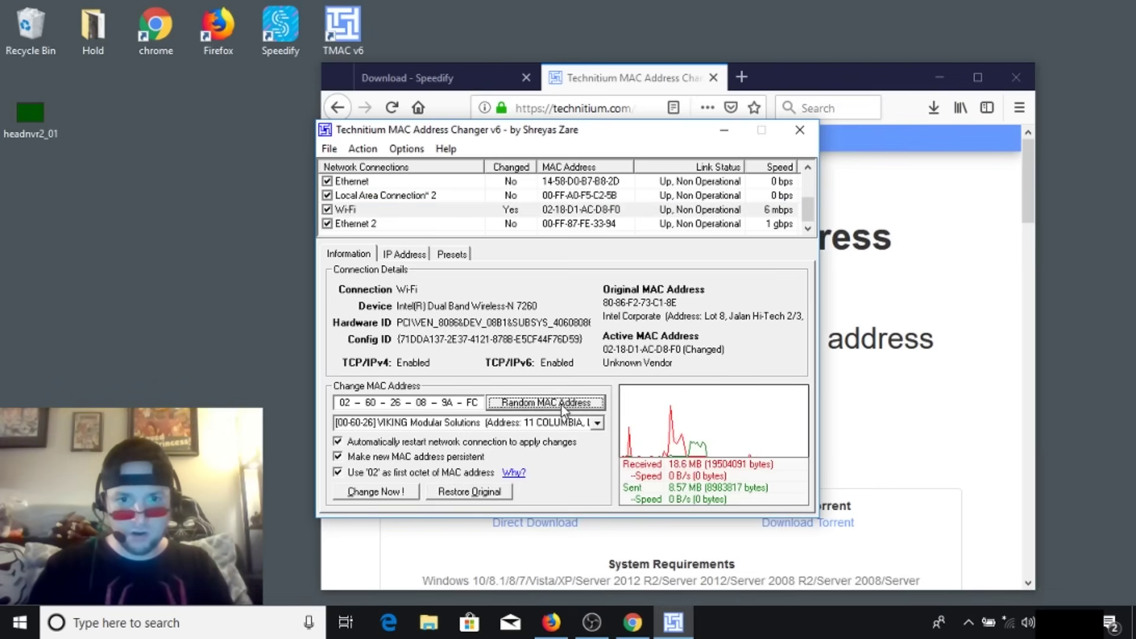
{"action": "left_click", "coordinate": [371, 494]}
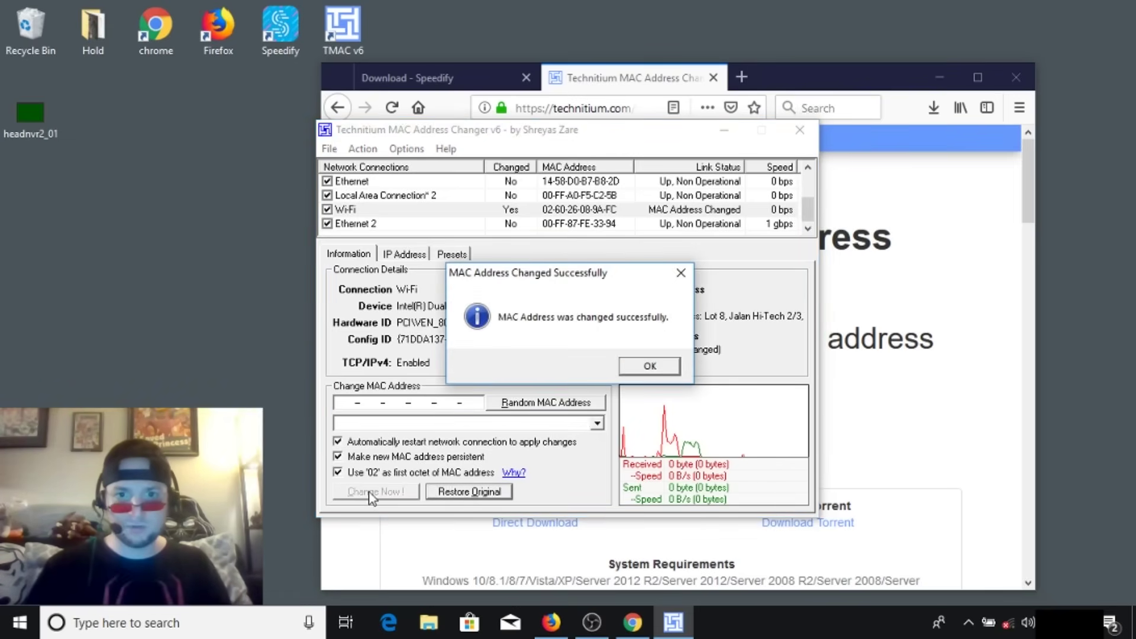
{"action": "left_click", "coordinate": [640, 367]}
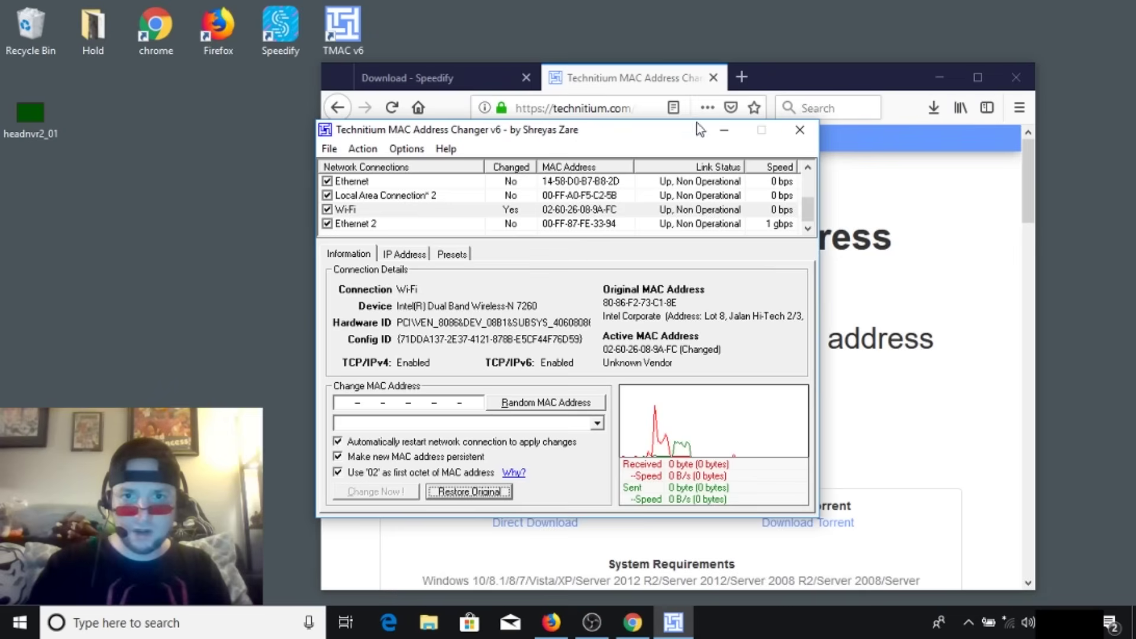
- Minimize the MAC Address Changer and close Firefox with both its tabs
{"action": "left_click", "coordinate": [729, 129]}
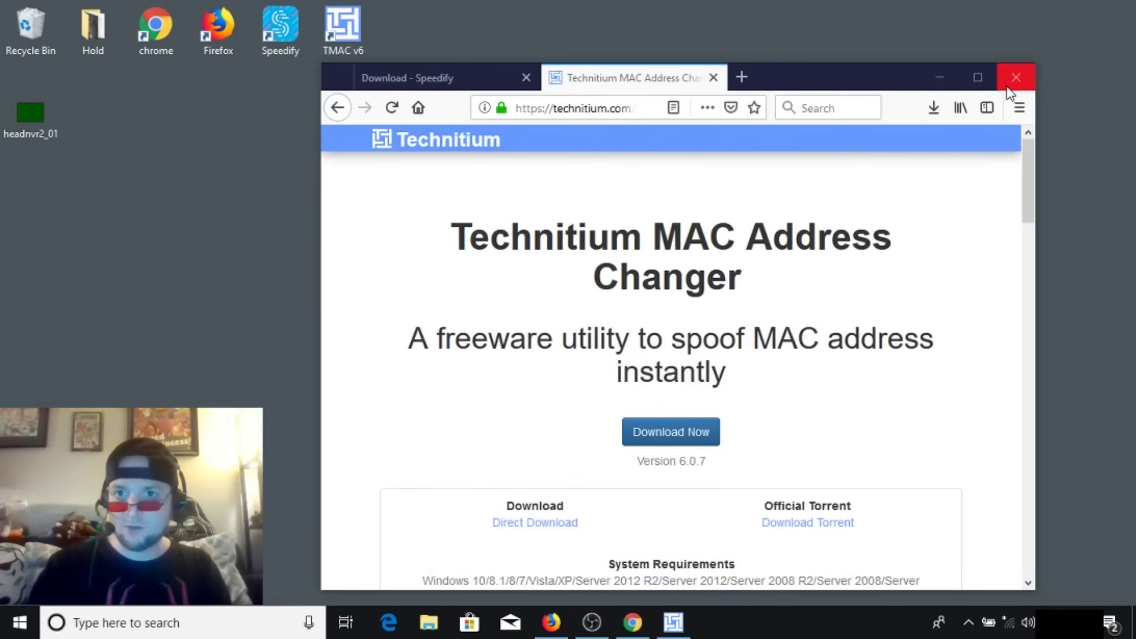
{"action": "left_click", "coordinate": [1010, 90]}
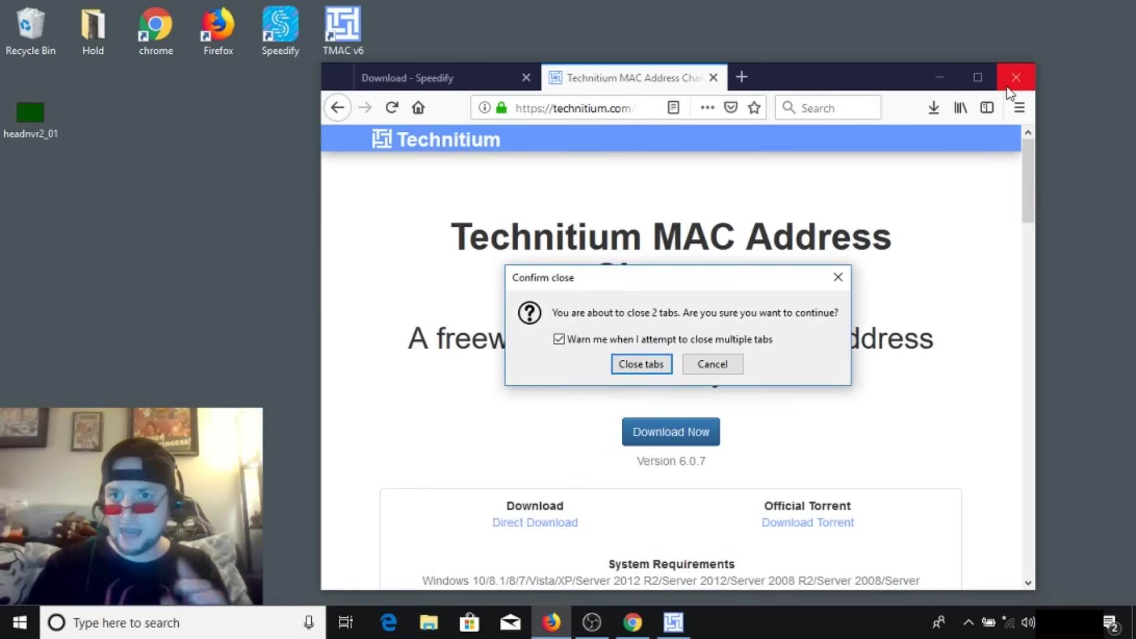
{"action": "left_click", "coordinate": [655, 364]}
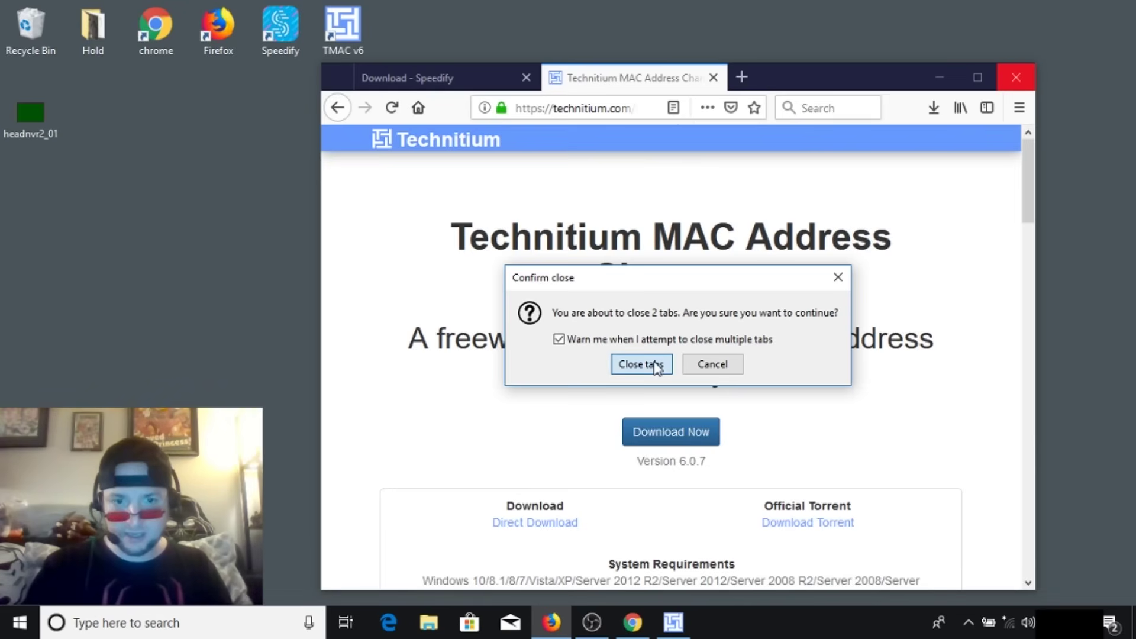
- Reconnect to the open xfinitywifi network from the Wi-Fi tray list
{"action": "left_click", "coordinate": [1008, 621]}
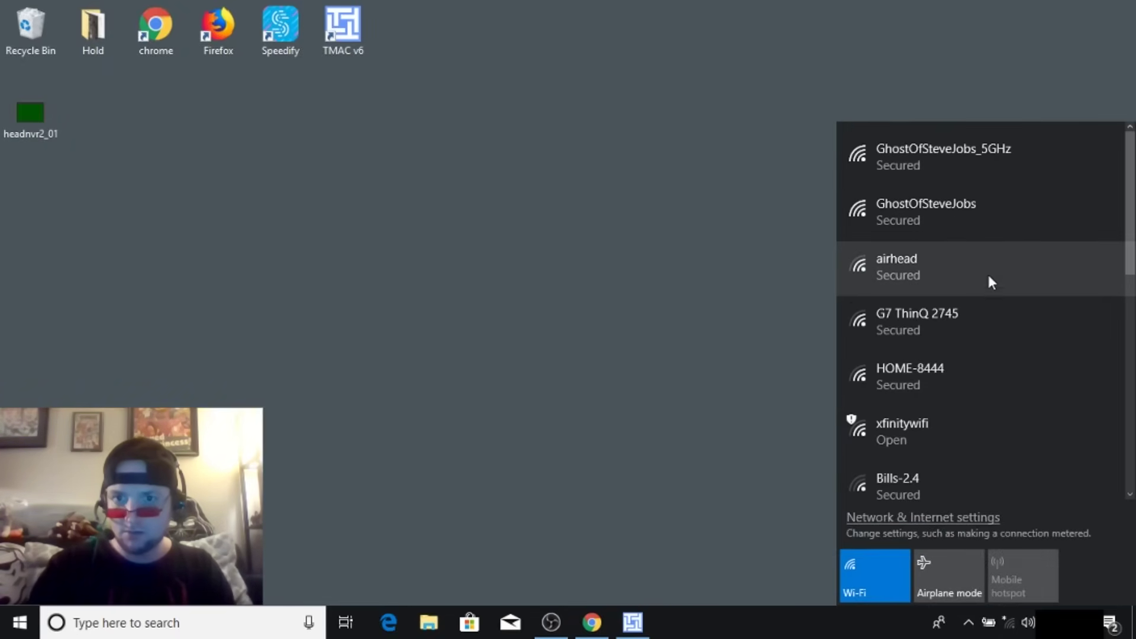
{"action": "left_click", "coordinate": [934, 446]}
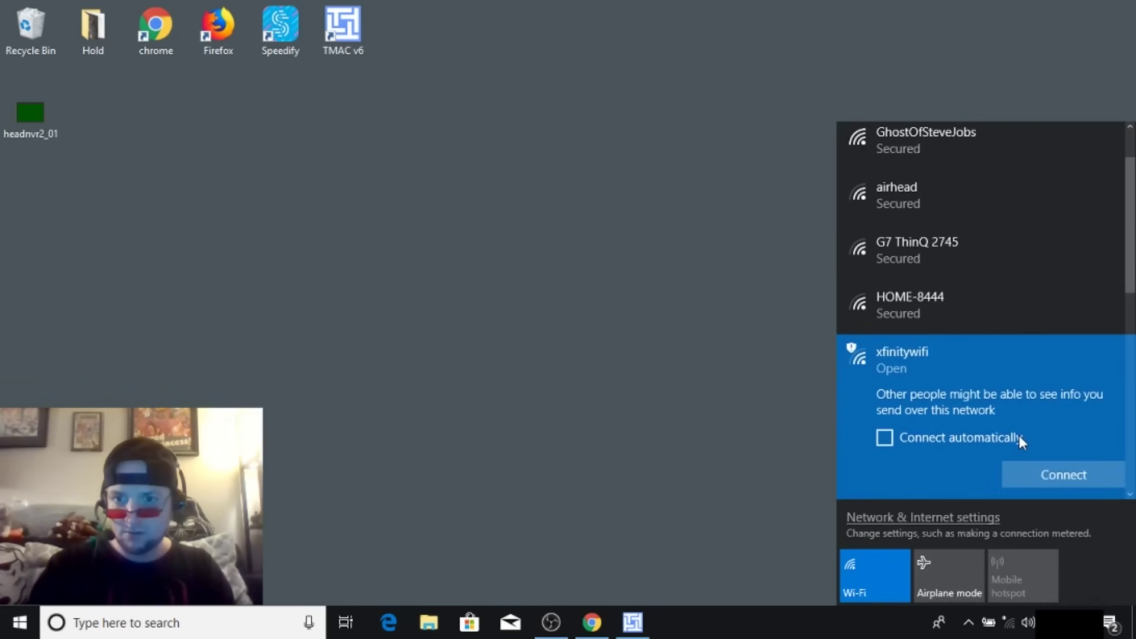
{"action": "left_click", "coordinate": [1026, 472]}
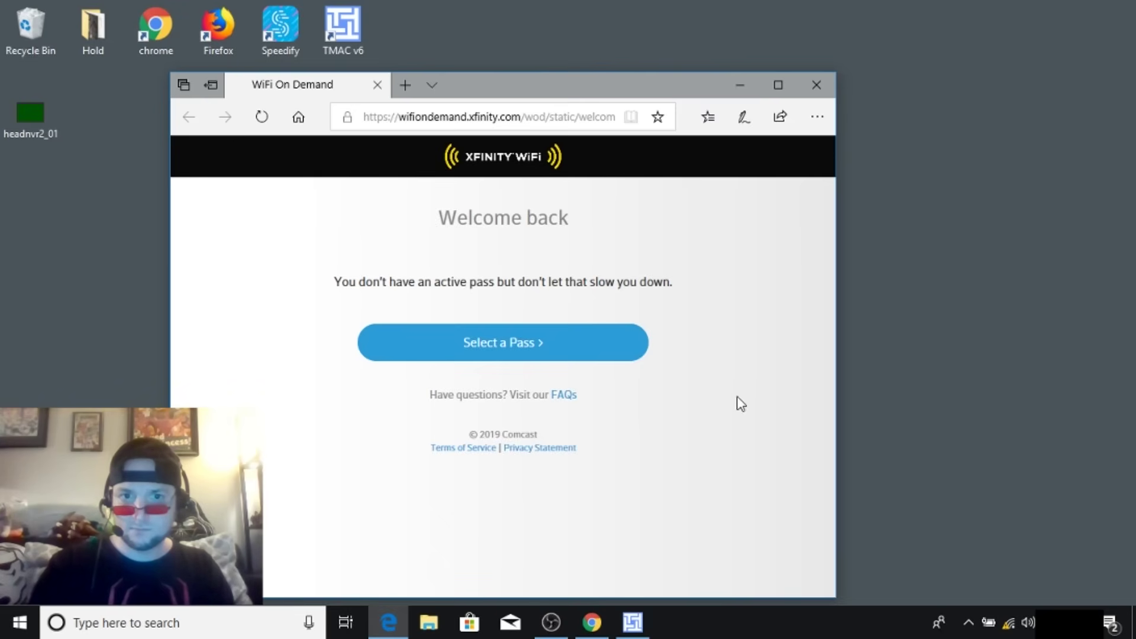
- Choose the Complimentary Hour Pass from the list of passes and continue
{"action": "left_click", "coordinate": [545, 341]}
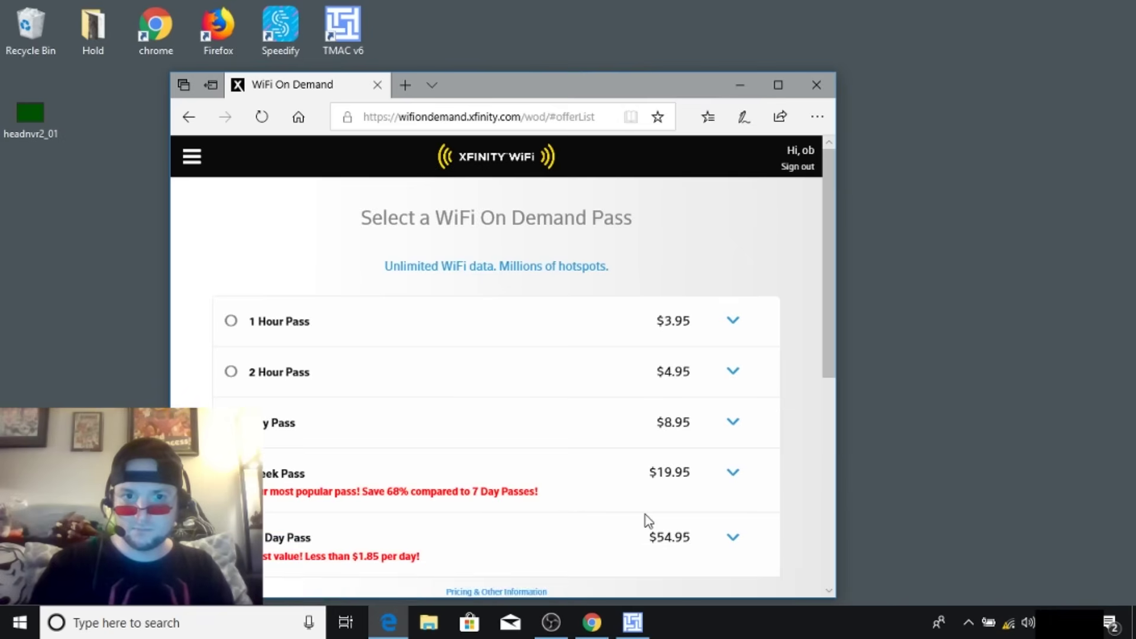
{"action": "left_click_drag", "start_coordinate": [828, 258], "coordinate": [828, 385]}
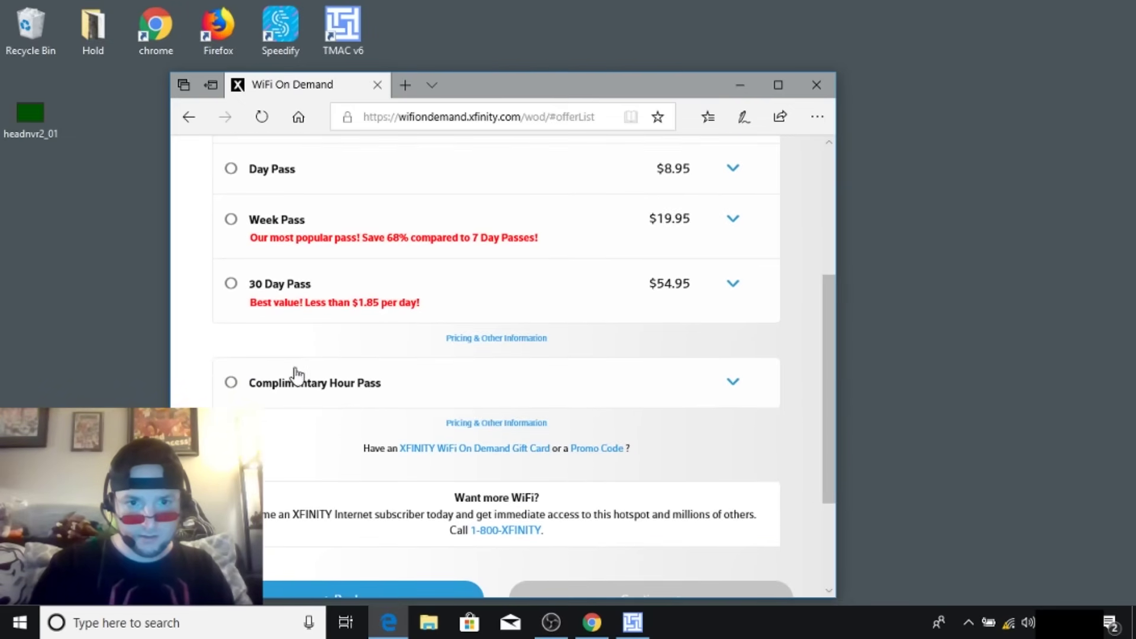
{"action": "left_click", "coordinate": [232, 384]}
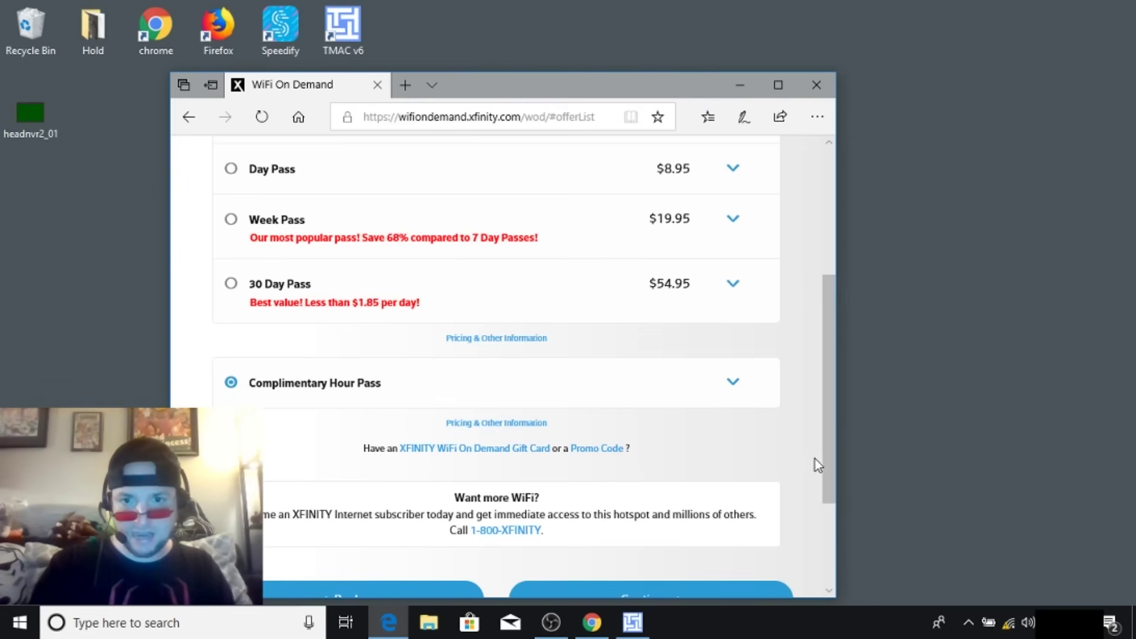
{"action": "scroll", "coordinate": [829, 473], "scroll_direction": "down", "scroll_amount": 1}
{"action": "left_click", "coordinate": [751, 514]}
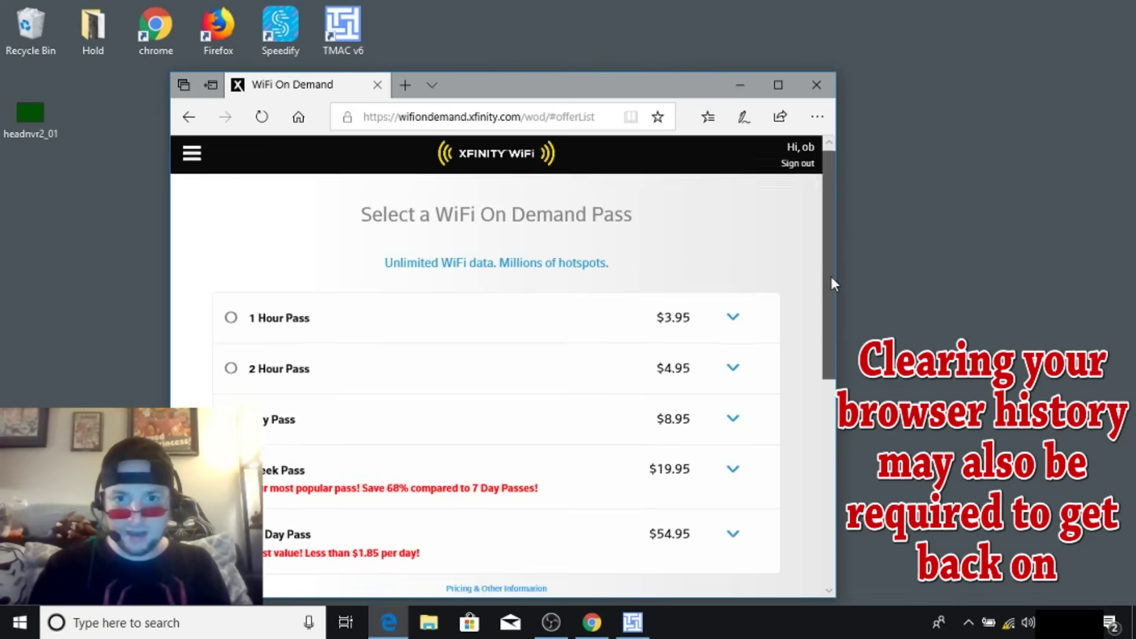
- On the redirected page, confirm the Complimentary Hour Pass selection
{"action": "left_click_drag", "start_coordinate": [831, 276], "coordinate": [820, 380]}
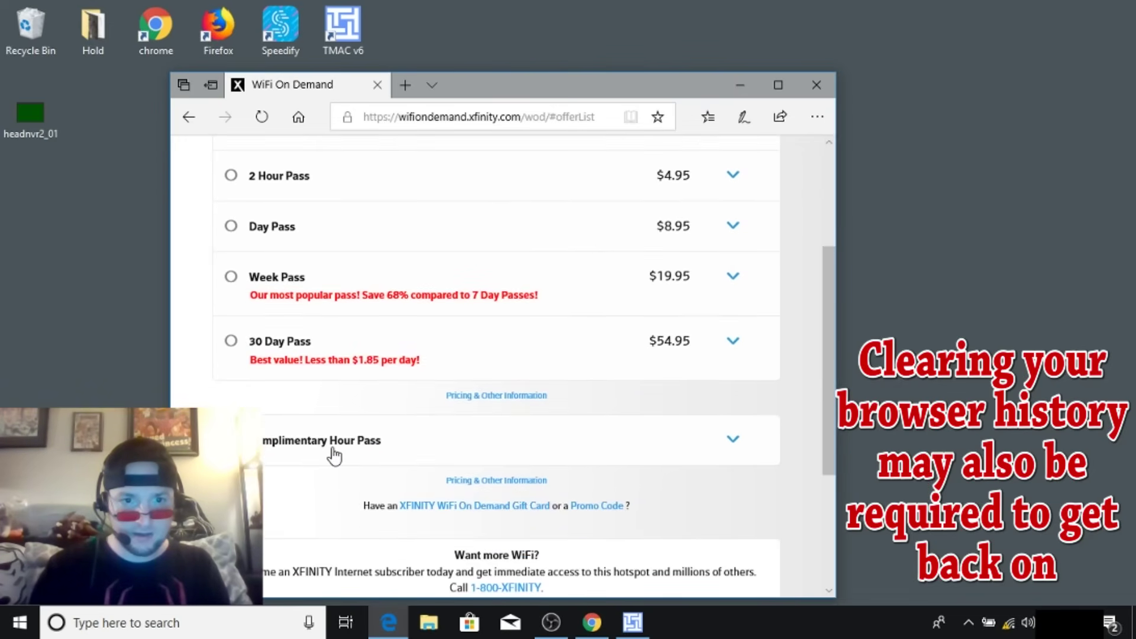
{"action": "scroll", "coordinate": [827, 451], "scroll_direction": "down", "scroll_amount": 1}
{"action": "left_click_drag", "start_coordinate": [827, 456], "coordinate": [816, 534]}
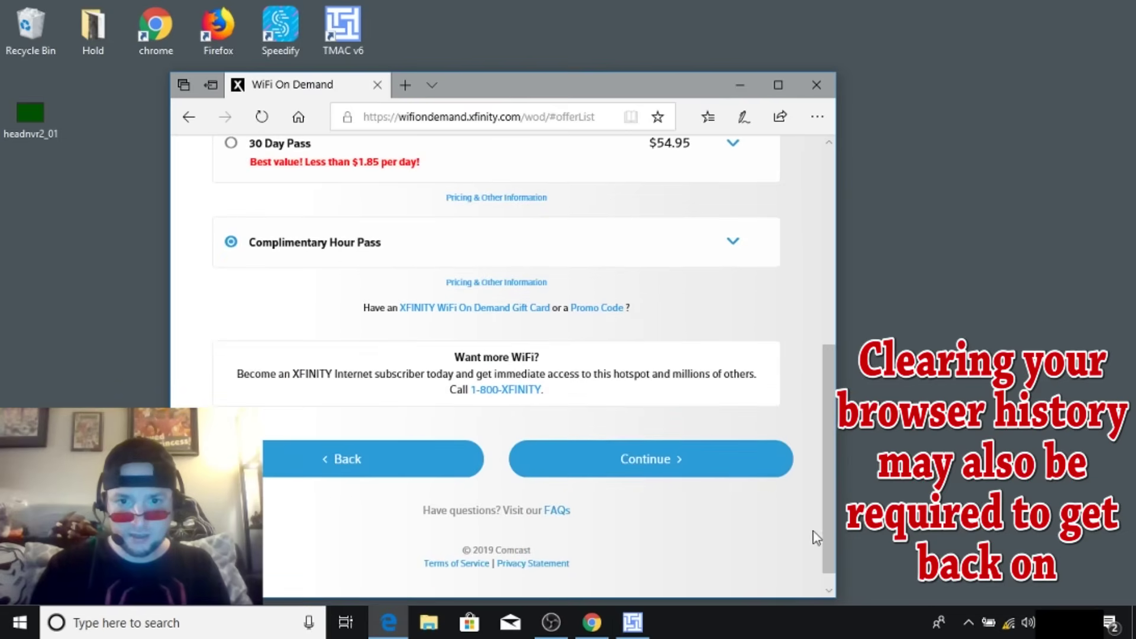
{"action": "left_click", "coordinate": [721, 474]}
- Close the Edge window showing the WiFi On Demand page
{"action": "left_click", "coordinate": [828, 90]}
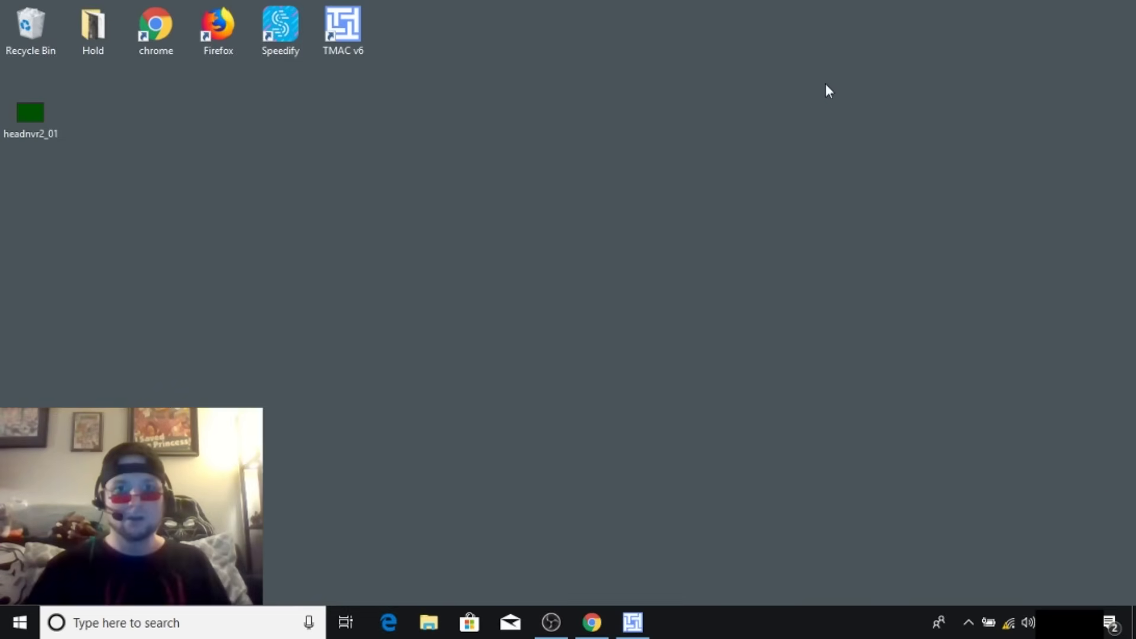